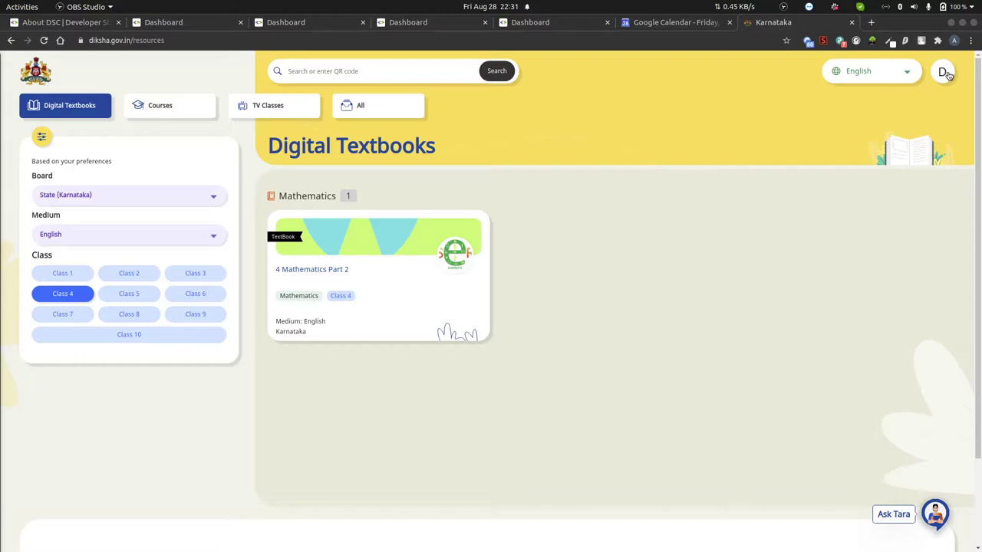
Step: Open the list of content that is up for review in the workspace
{"action": "left_click", "coordinate": [945, 73]}
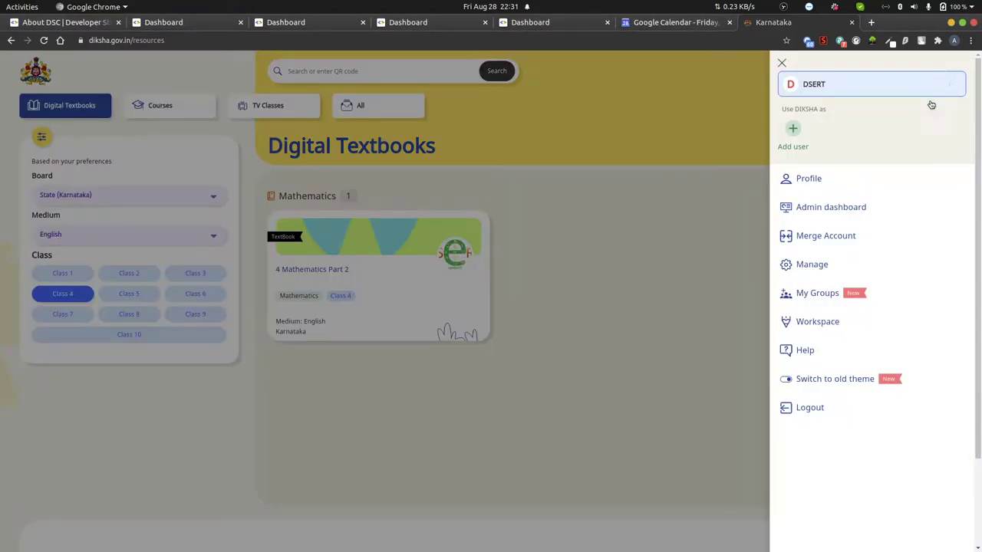
{"action": "left_click", "coordinate": [807, 323]}
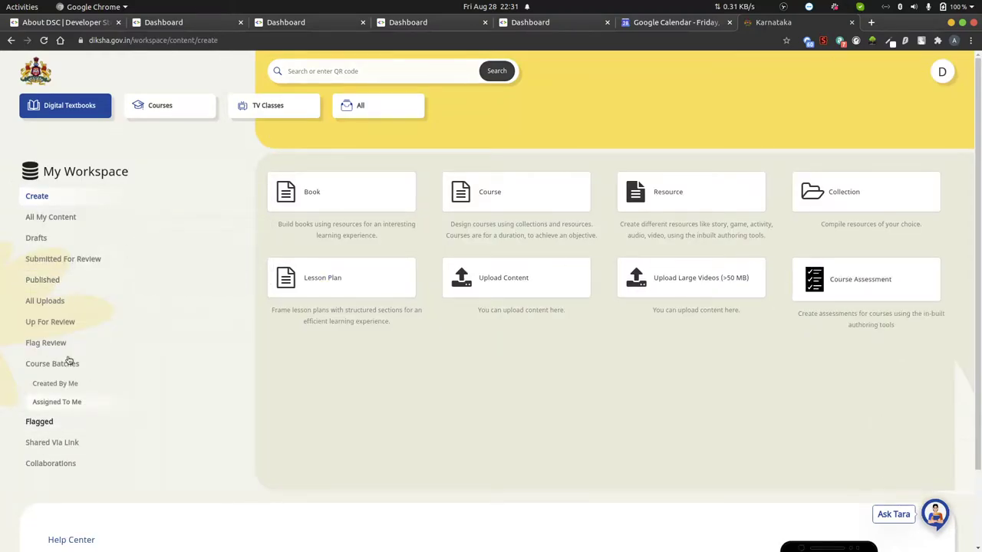
{"action": "left_click", "coordinate": [42, 325]}
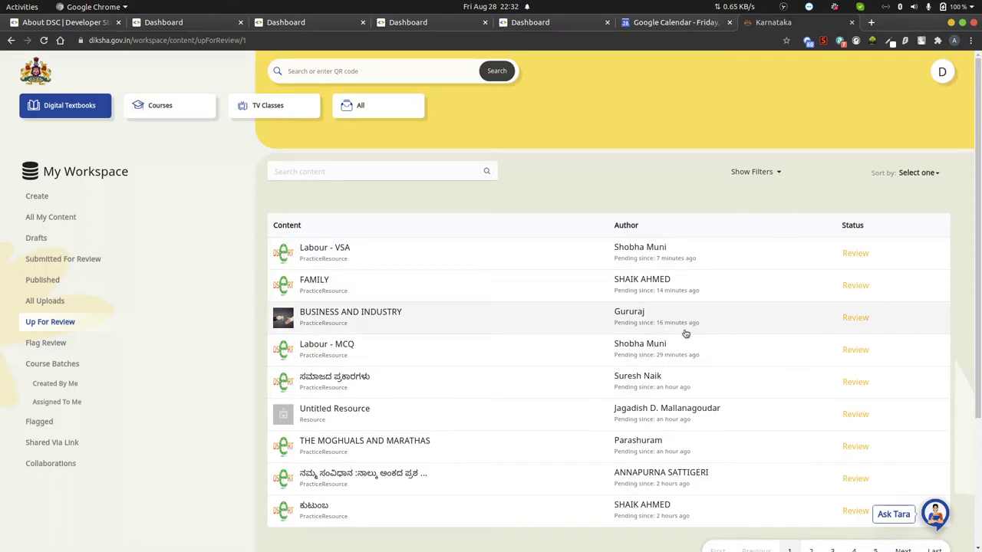
Step: Set the review list filters to board State (Karnataka), medium English and grade Class 10
{"action": "left_click", "coordinate": [759, 173]}
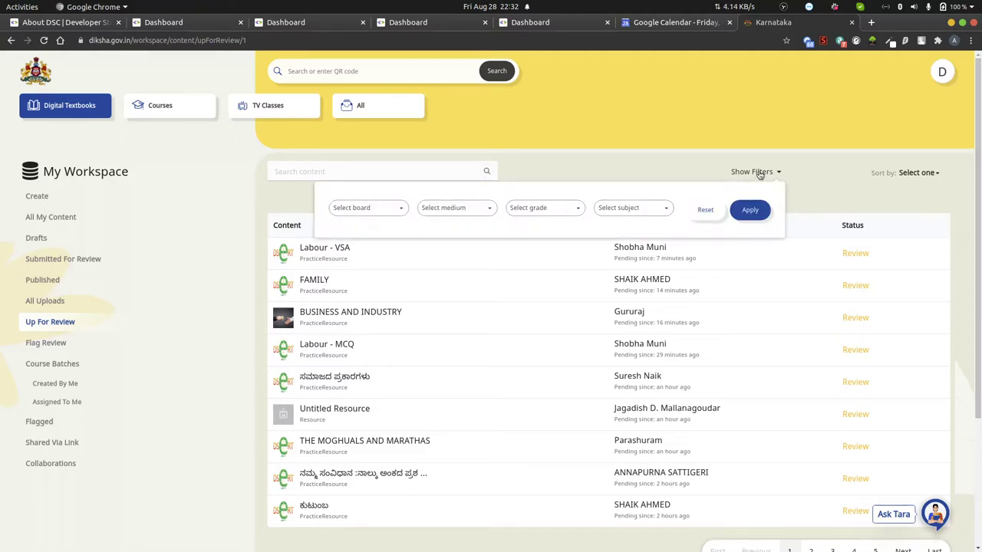
{"action": "left_click", "coordinate": [399, 213]}
{"action": "left_click", "coordinate": [376, 230]}
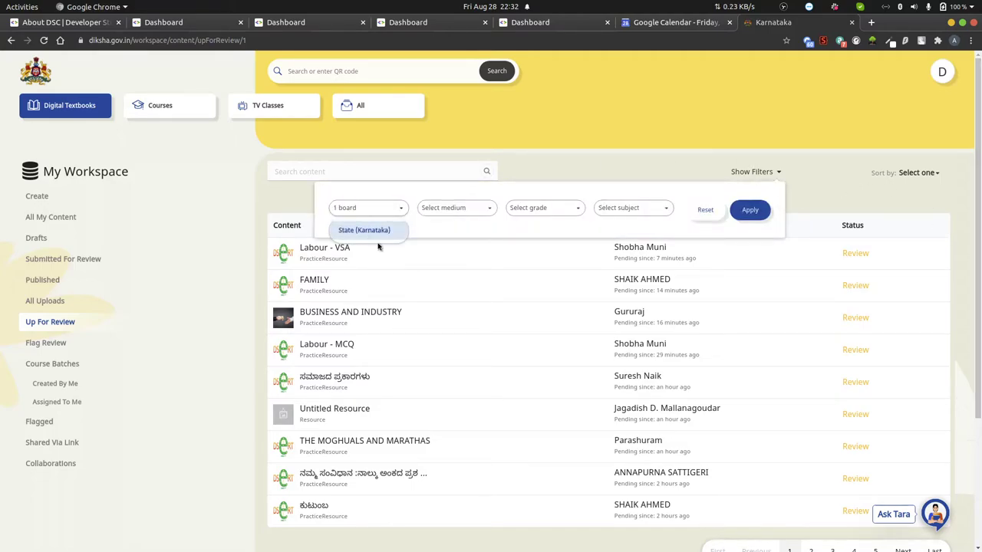
{"action": "left_click", "coordinate": [486, 211]}
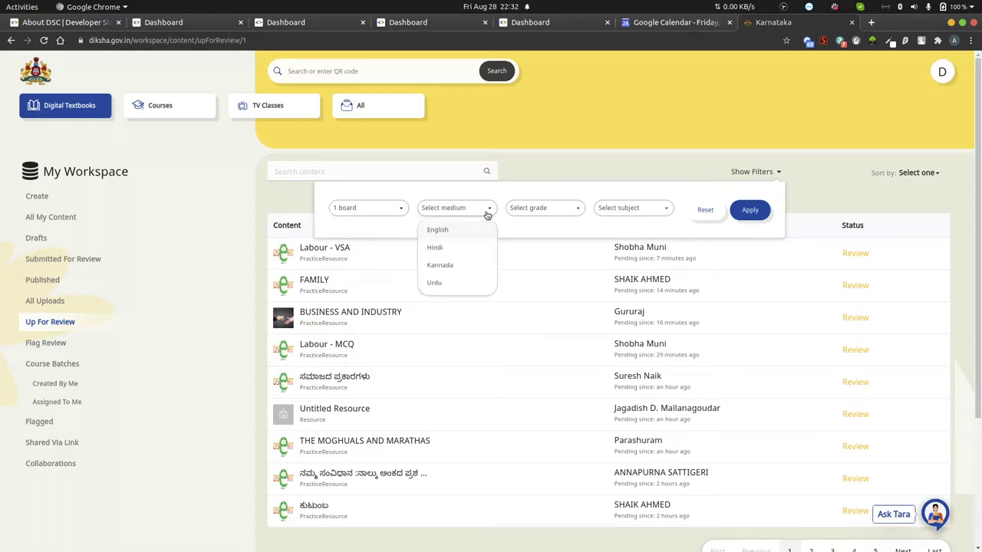
{"action": "left_click", "coordinate": [444, 232]}
{"action": "left_click", "coordinate": [574, 209]}
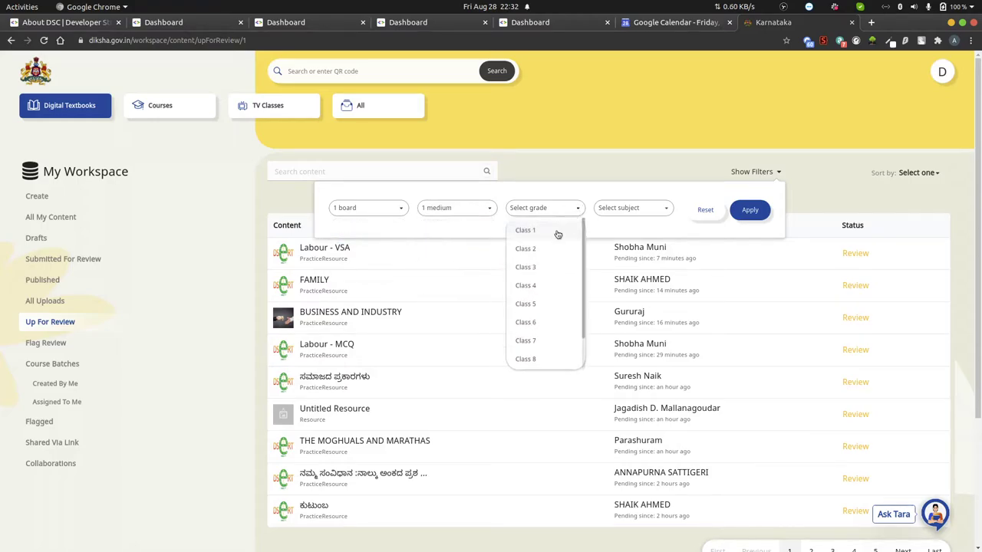
{"action": "scroll", "coordinate": [542, 357], "scroll_direction": "down", "scroll_amount": 2}
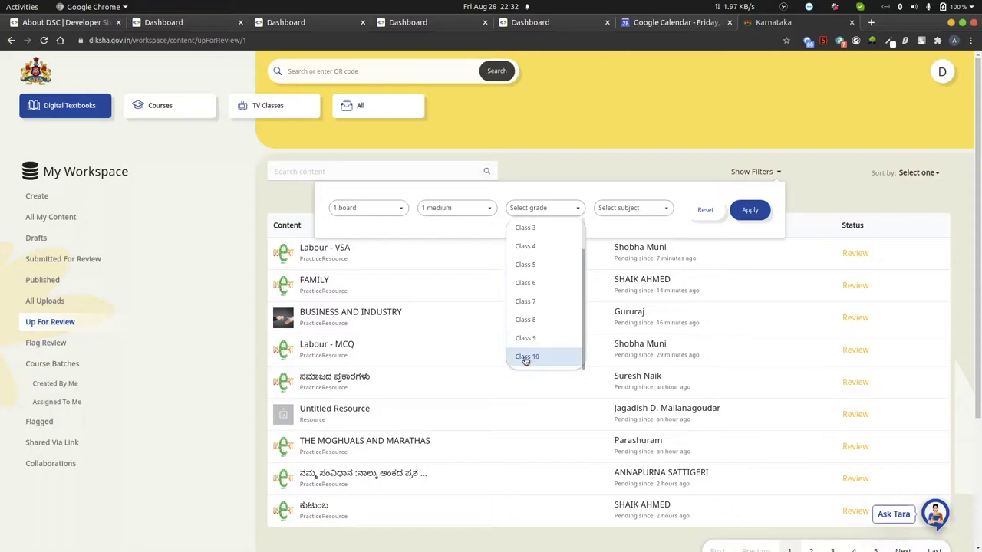
{"action": "left_click", "coordinate": [527, 357]}
Step: Add Social Science as the subject filter and apply the filters to the review list
{"action": "left_click", "coordinate": [666, 208]}
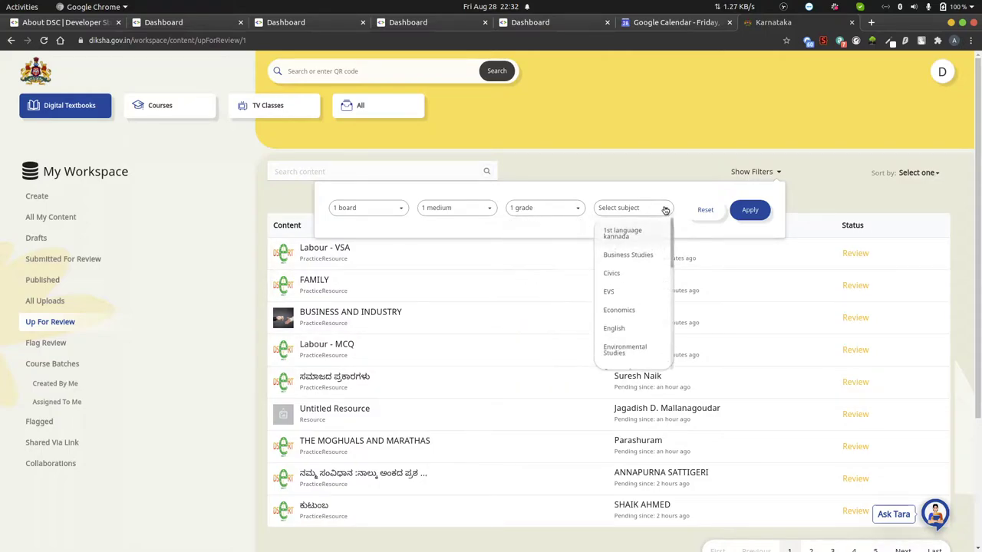
{"action": "scroll", "coordinate": [622, 307], "scroll_direction": "down", "scroll_amount": 2}
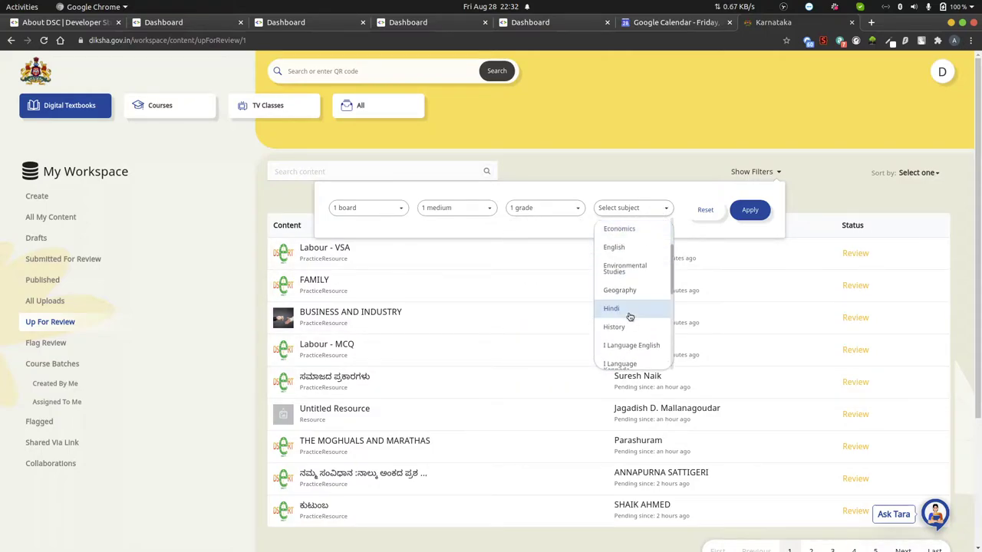
{"action": "scroll", "coordinate": [622, 315], "scroll_direction": "down", "scroll_amount": 1}
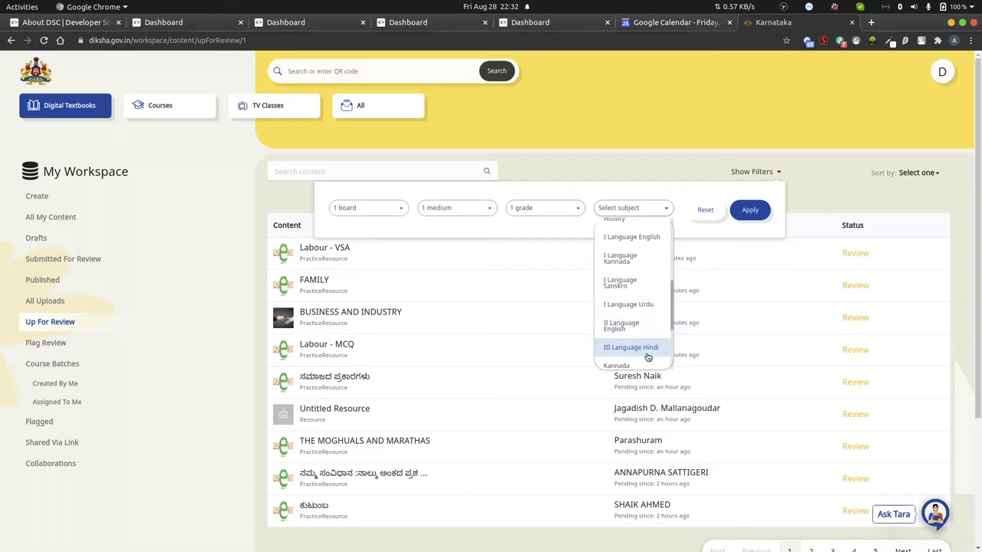
{"action": "scroll", "coordinate": [622, 345], "scroll_direction": "down", "scroll_amount": 3}
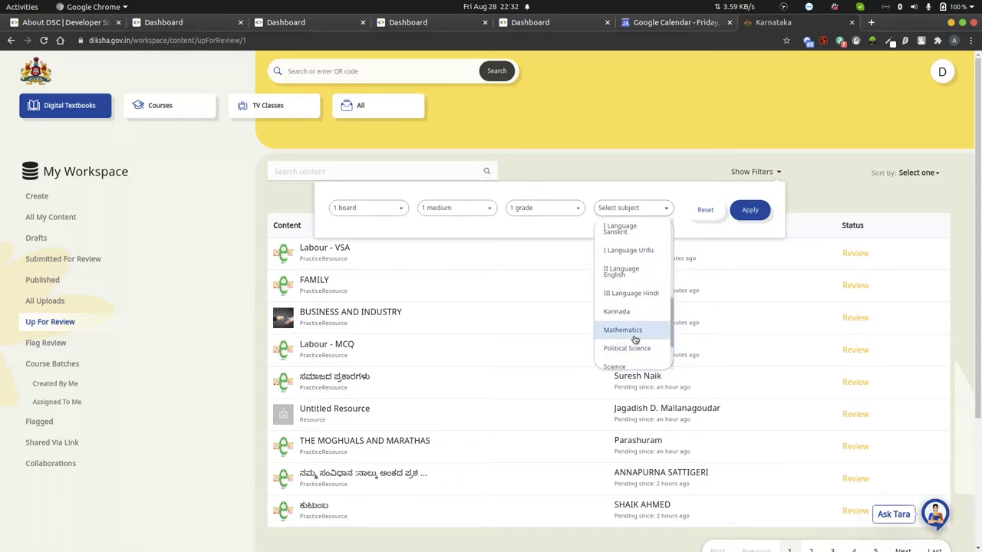
{"action": "scroll", "coordinate": [637, 337], "scroll_direction": "down", "scroll_amount": 1}
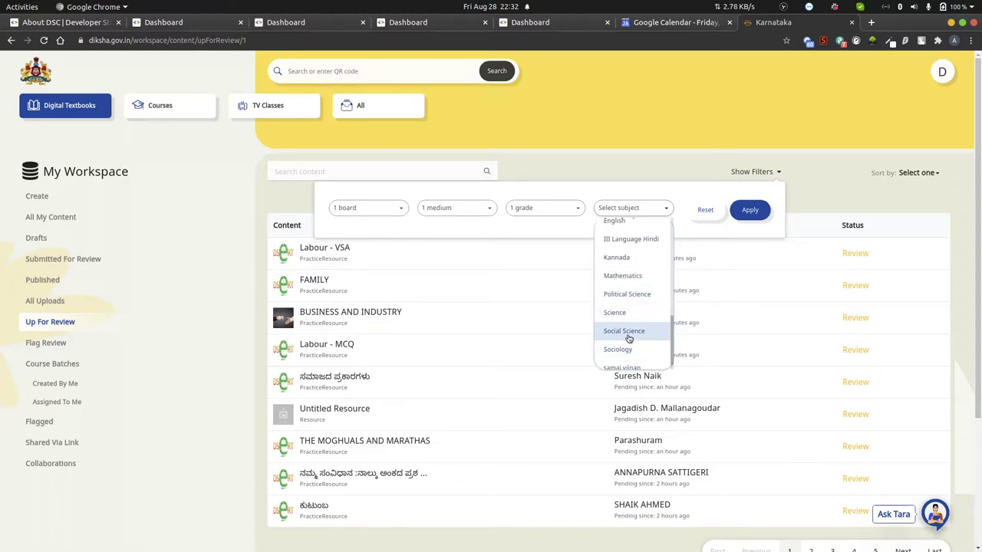
{"action": "left_click", "coordinate": [628, 339]}
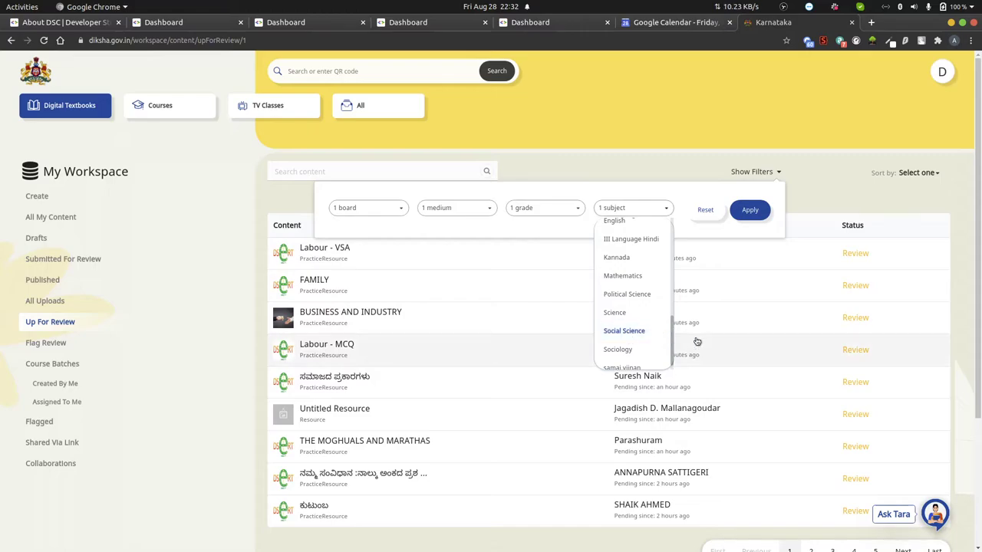
{"action": "left_click", "coordinate": [750, 210]}
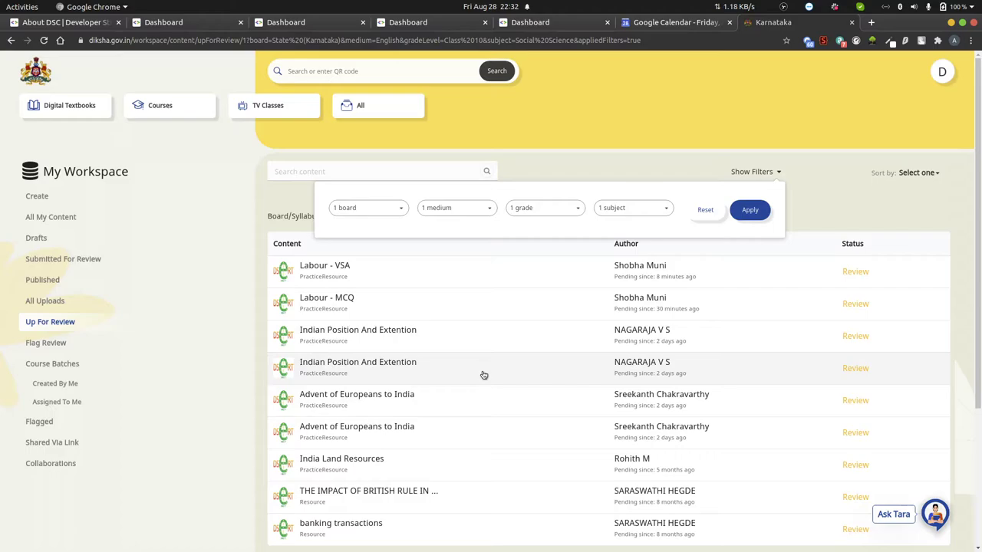
Step: Open the Labour - VSA practice resource for review and examine its preview, description and content information
{"action": "left_click", "coordinate": [315, 273]}
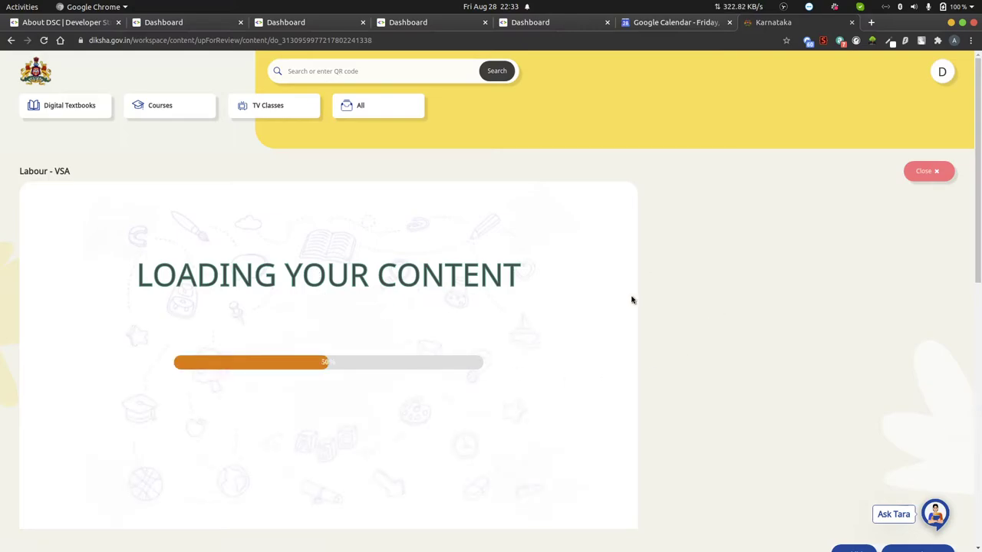
{"action": "scroll", "coordinate": [734, 338], "scroll_direction": "down", "scroll_amount": 1}
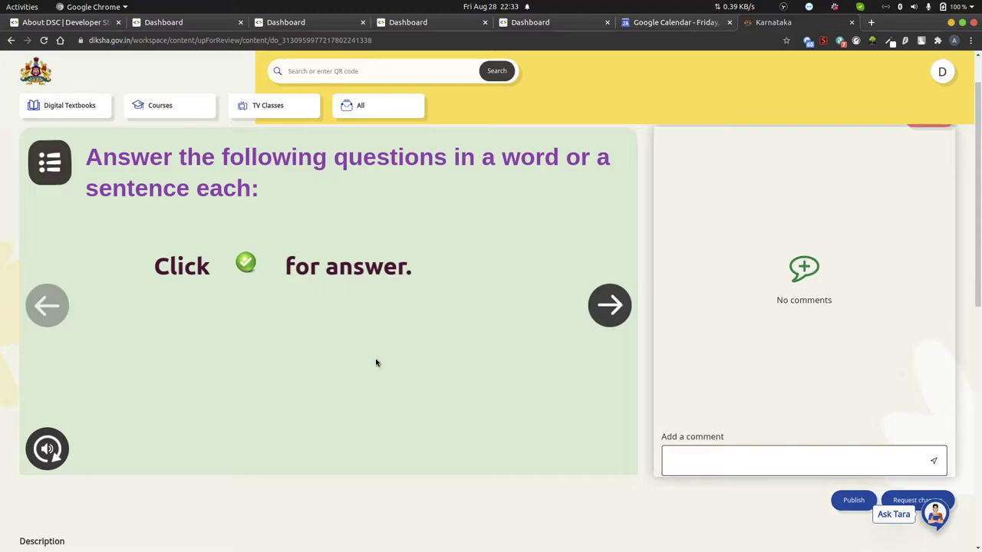
{"action": "scroll", "coordinate": [376, 362], "scroll_direction": "down", "scroll_amount": 1}
{"action": "scroll", "coordinate": [375, 362], "scroll_direction": "up", "scroll_amount": 2}
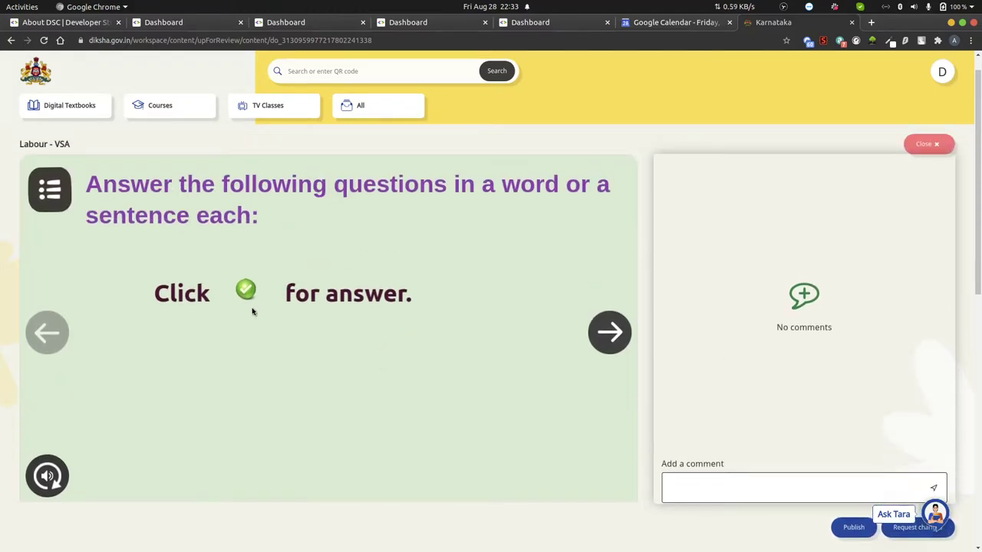
{"action": "scroll", "coordinate": [361, 427], "scroll_direction": "down", "scroll_amount": 1}
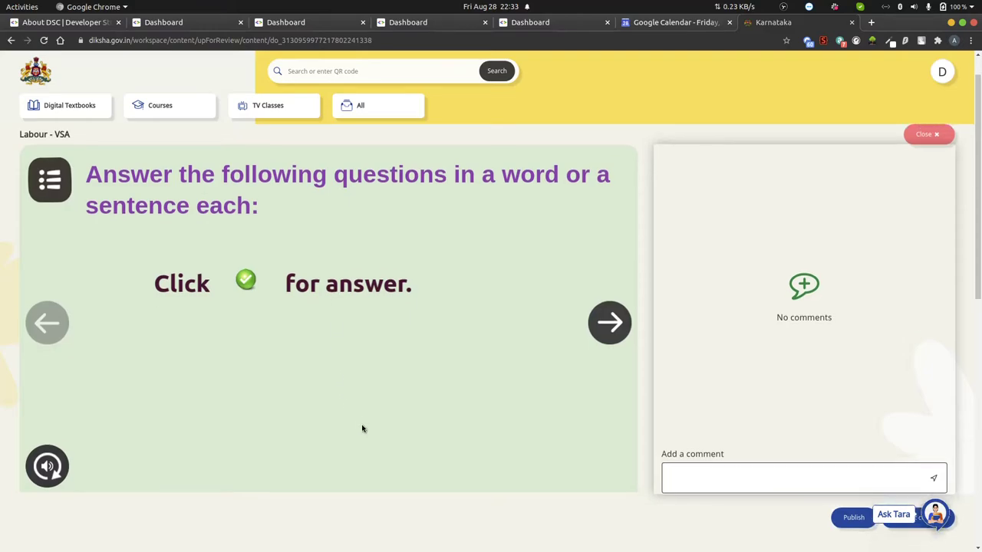
{"action": "scroll", "coordinate": [186, 427], "scroll_direction": "down", "scroll_amount": 3}
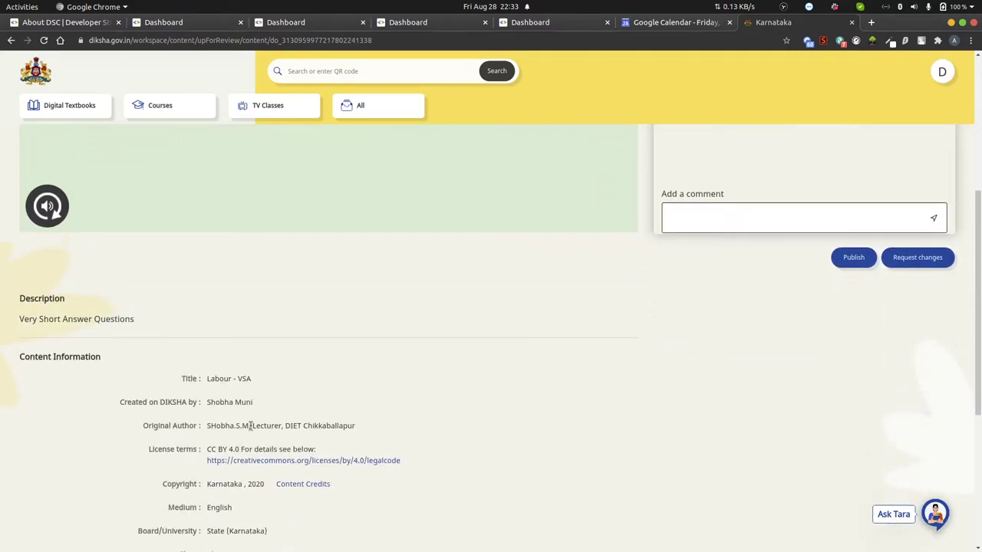
{"action": "scroll", "coordinate": [315, 443], "scroll_direction": "down", "scroll_amount": 1}
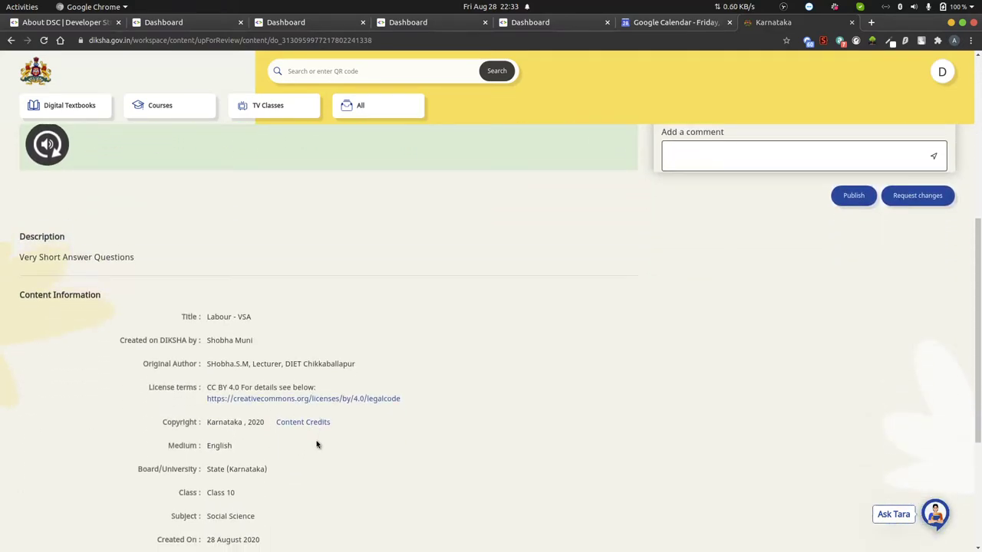
{"action": "scroll", "coordinate": [238, 466], "scroll_direction": "down", "scroll_amount": 1}
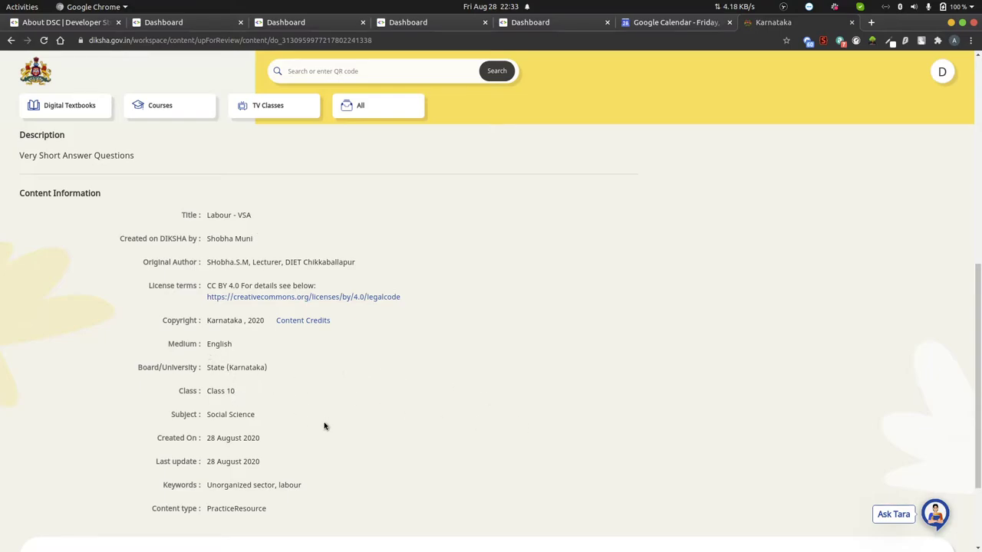
{"action": "scroll", "coordinate": [453, 410], "scroll_direction": "up", "scroll_amount": 5}
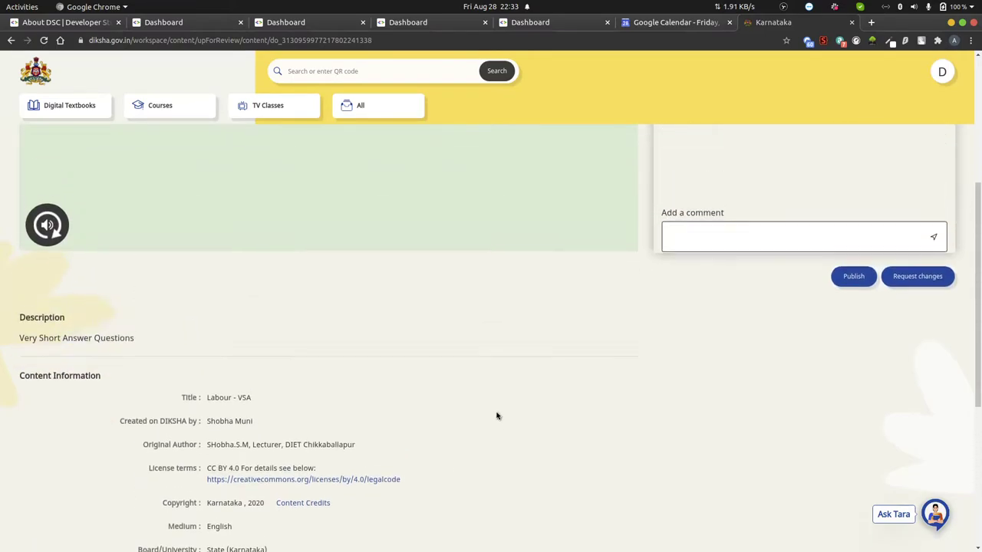
{"action": "scroll", "coordinate": [496, 416], "scroll_direction": "up", "scroll_amount": 4}
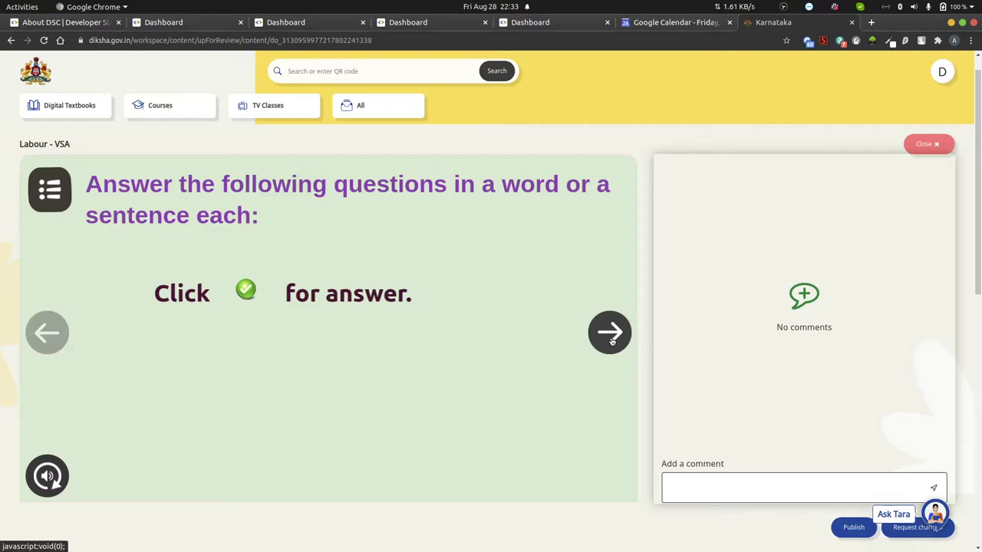
Step: Advance the Labour - VSA preview to its questions slide and reveal the answers to questions 1 and 2
{"action": "left_click", "coordinate": [616, 333]}
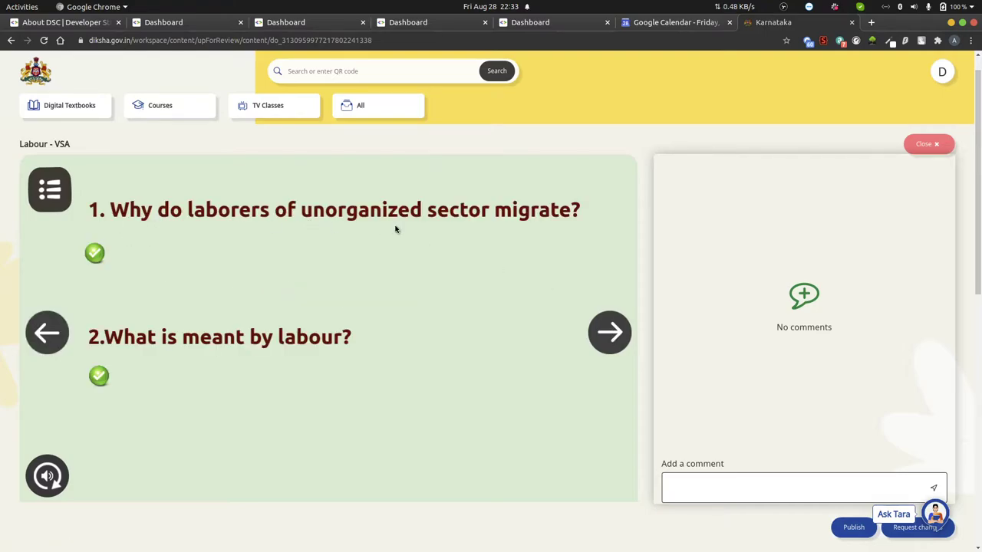
{"action": "left_click", "coordinate": [95, 253]}
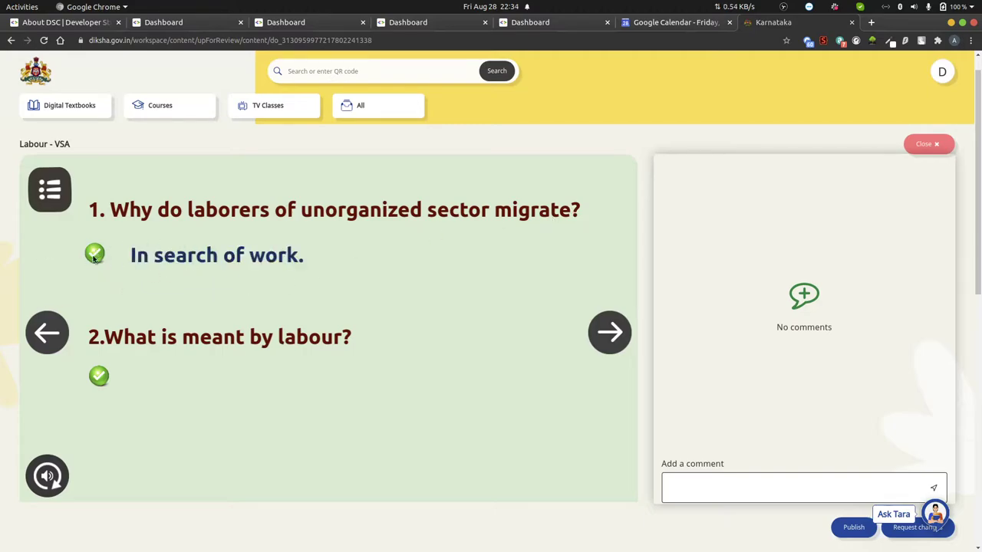
{"action": "left_click", "coordinate": [98, 378]}
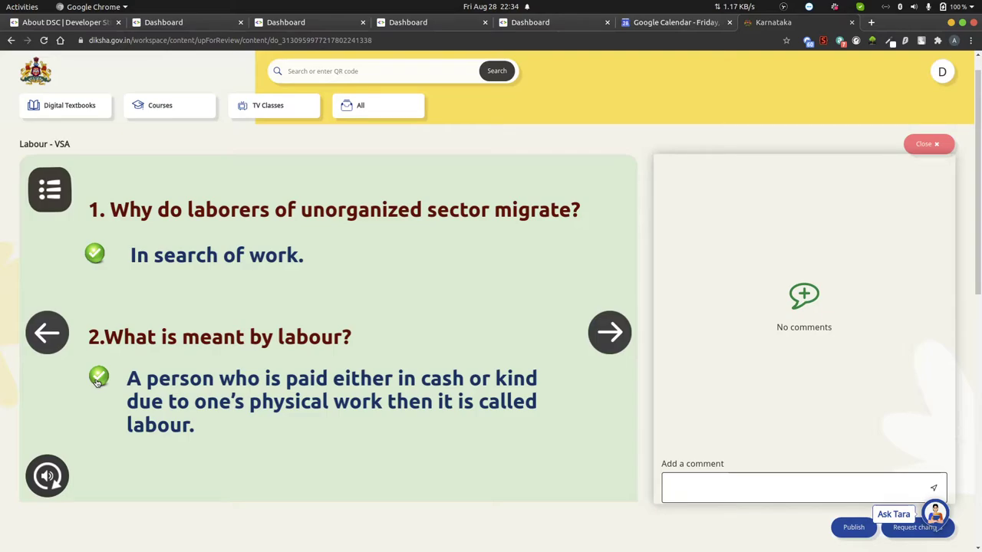
Step: Advance the preview to its completion page and dismiss the content rating prompt without rating
{"action": "scroll", "coordinate": [355, 456], "scroll_direction": "down", "scroll_amount": 1}
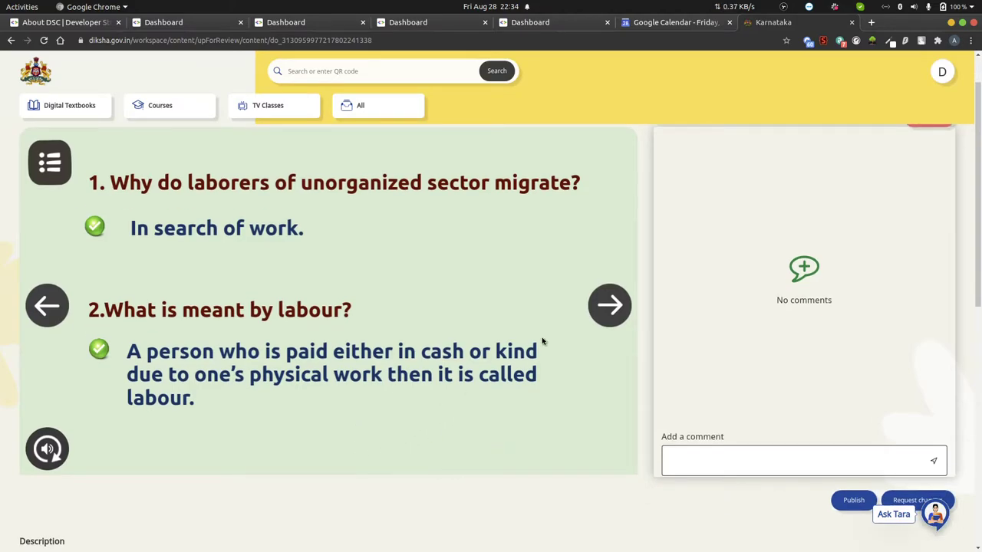
{"action": "left_click", "coordinate": [599, 311]}
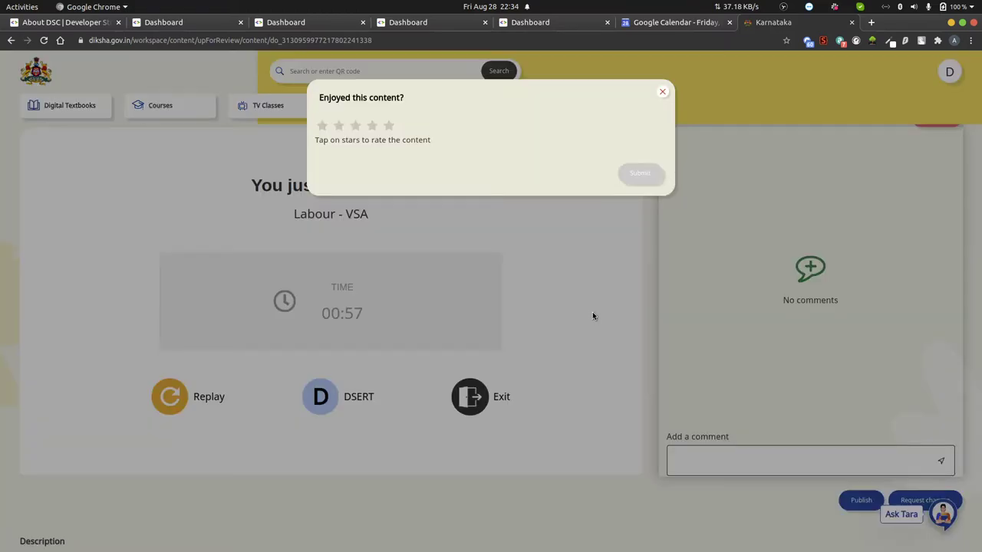
{"action": "left_click", "coordinate": [663, 93]}
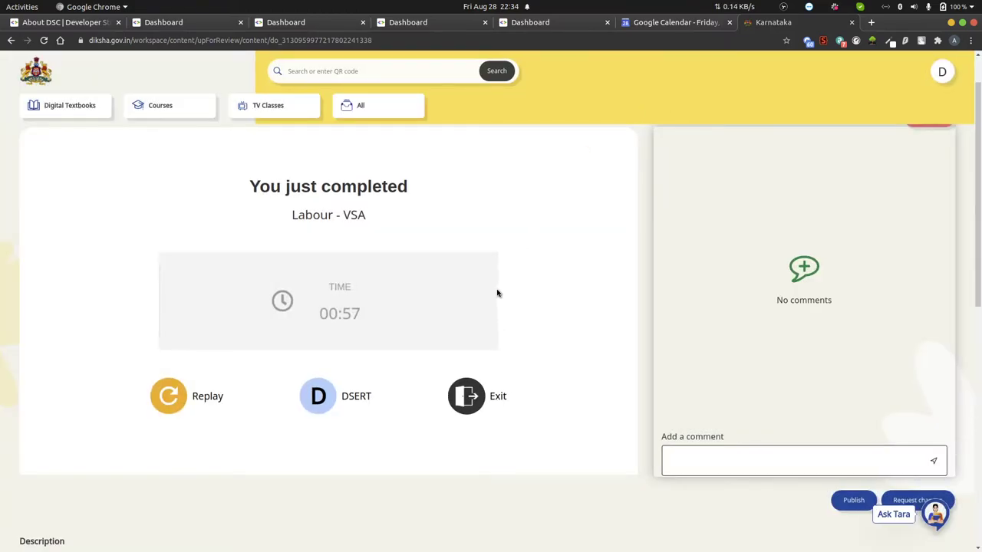
Step: Open the change request form for Labour - VSA and look through the listed reasons down to Other Issue(s)
{"action": "scroll", "coordinate": [598, 391], "scroll_direction": "down", "scroll_amount": 1}
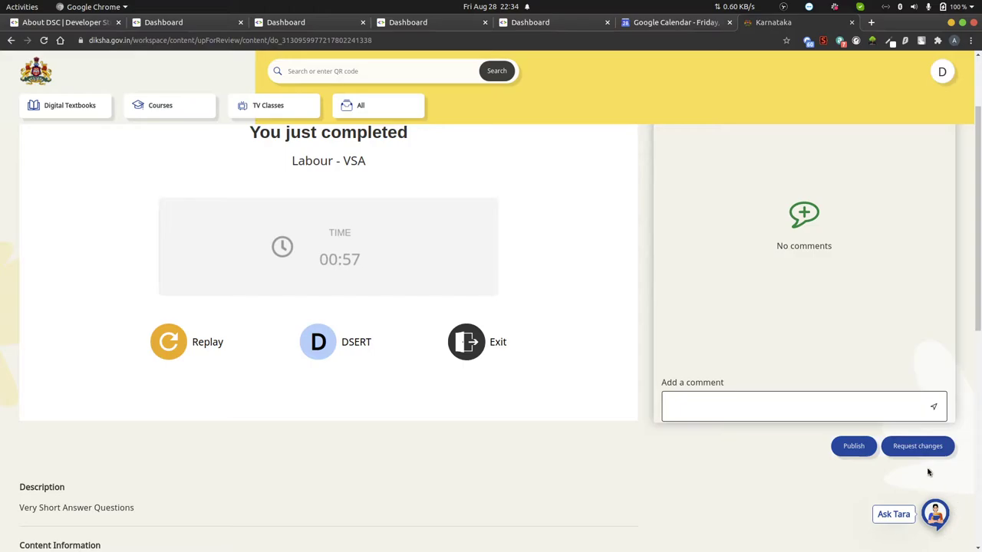
{"action": "left_click", "coordinate": [905, 449]}
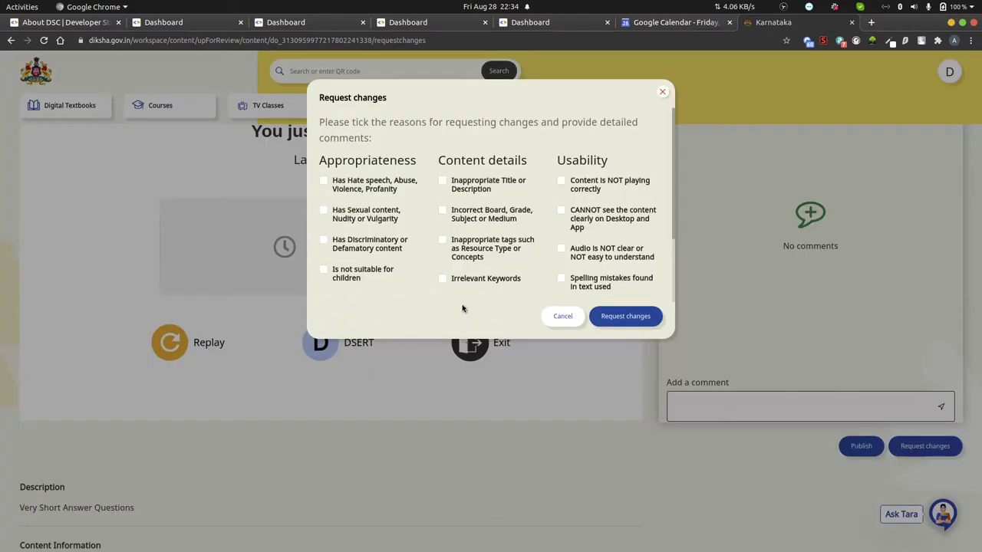
{"action": "scroll", "coordinate": [382, 239], "scroll_direction": "down", "scroll_amount": 2}
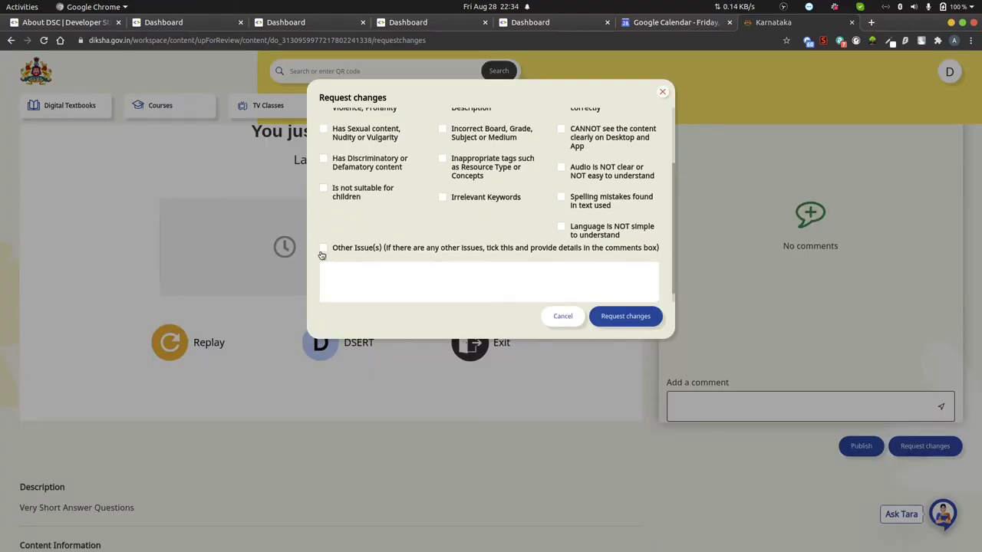
{"action": "scroll", "coordinate": [414, 214], "scroll_direction": "up", "scroll_amount": 2}
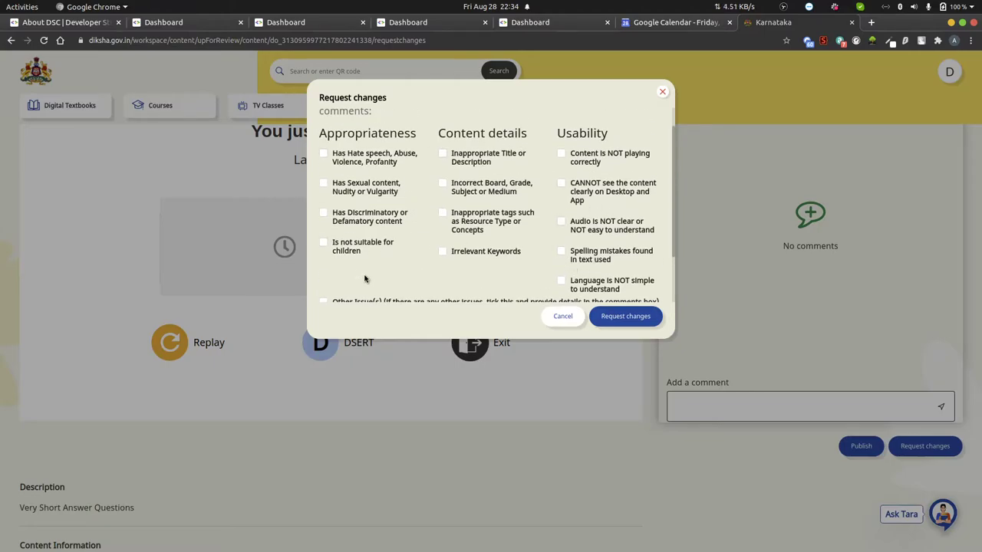
{"action": "scroll", "coordinate": [333, 290], "scroll_direction": "down", "scroll_amount": 2}
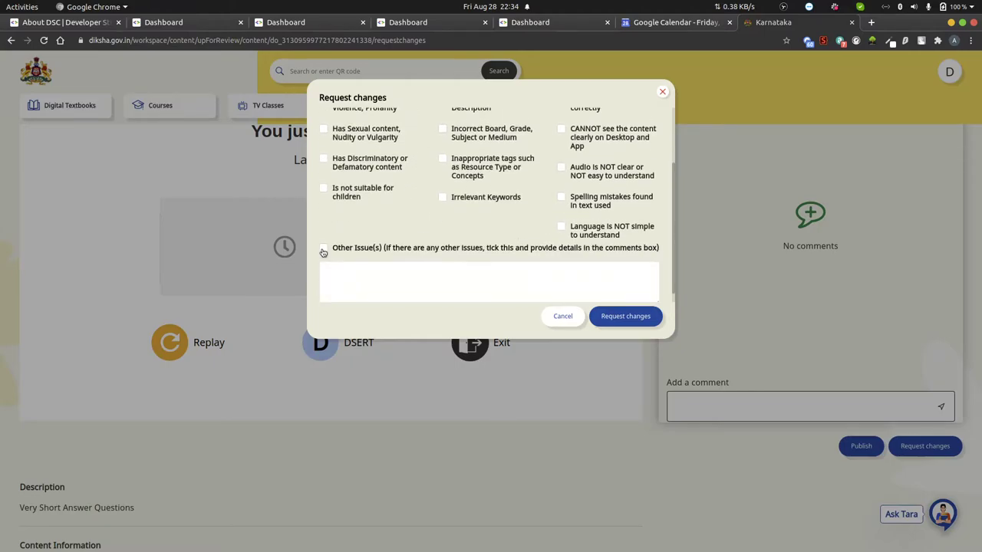
Step: Mark Other Issue(s) with the comment "Add more questions and answers", correct the typo in it, and submit the change request
{"action": "left_click", "coordinate": [323, 249]}
{"action": "left_click", "coordinate": [334, 274]}
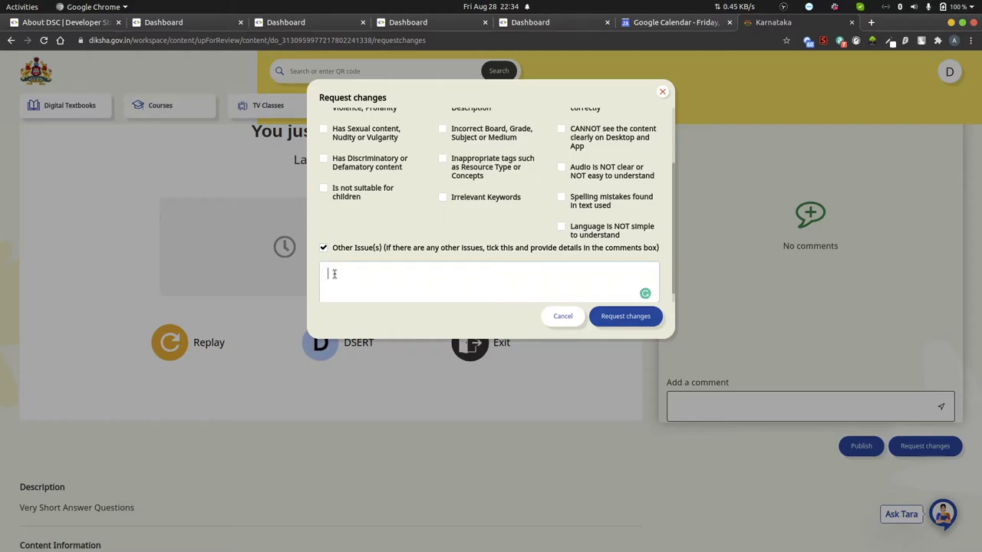
{"action": "type", "text": "Add more q"}
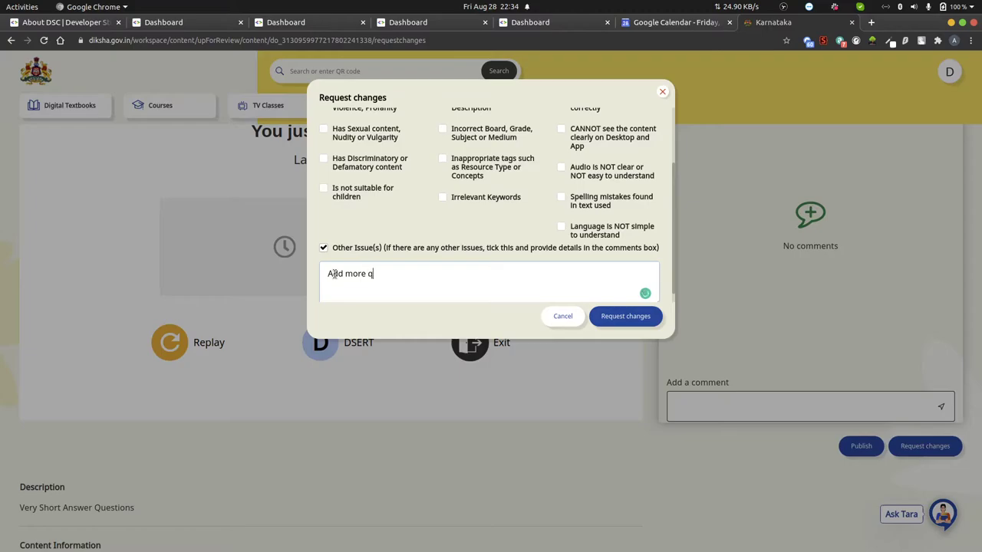
{"action": "type", "text": "uestions andf answers"}
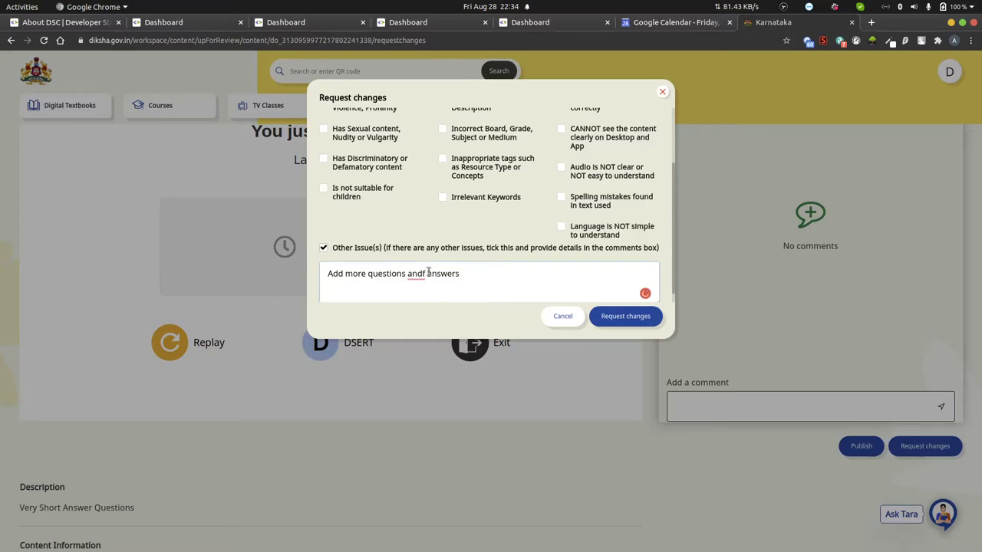
{"action": "left_click", "coordinate": [426, 274]}
{"action": "key", "text": "BackSpace"}
{"action": "key", "text": "BackSpace"}
{"action": "left_click", "coordinate": [621, 317]}
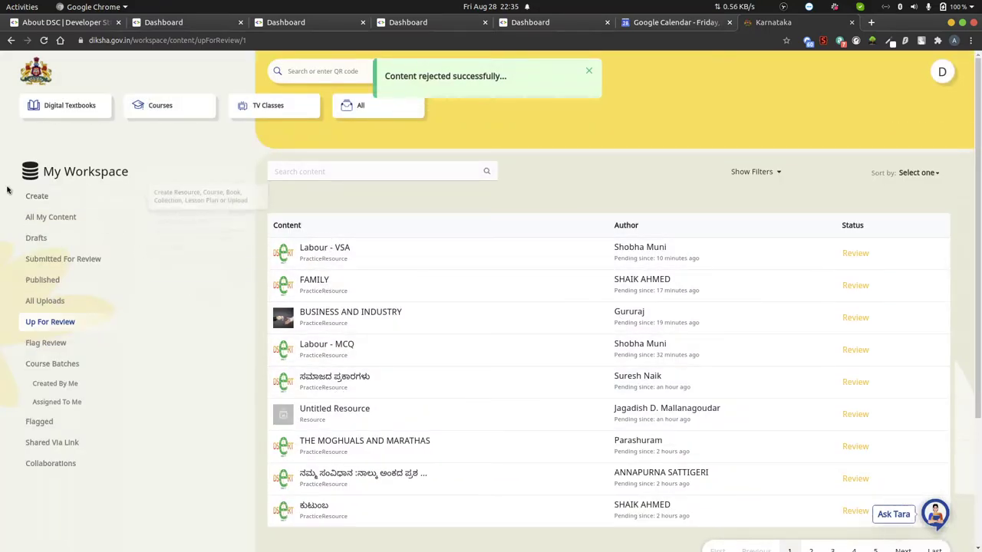
Step: Reload the Up For Review list by way of the Create page and open the Labour - MCQ practice resource
{"action": "left_click", "coordinate": [37, 197]}
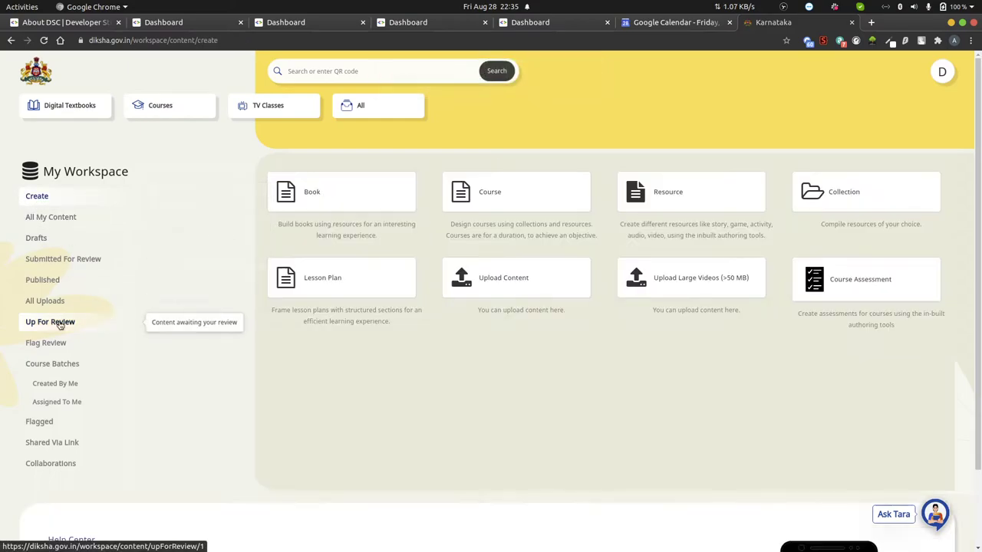
{"action": "left_click", "coordinate": [45, 323]}
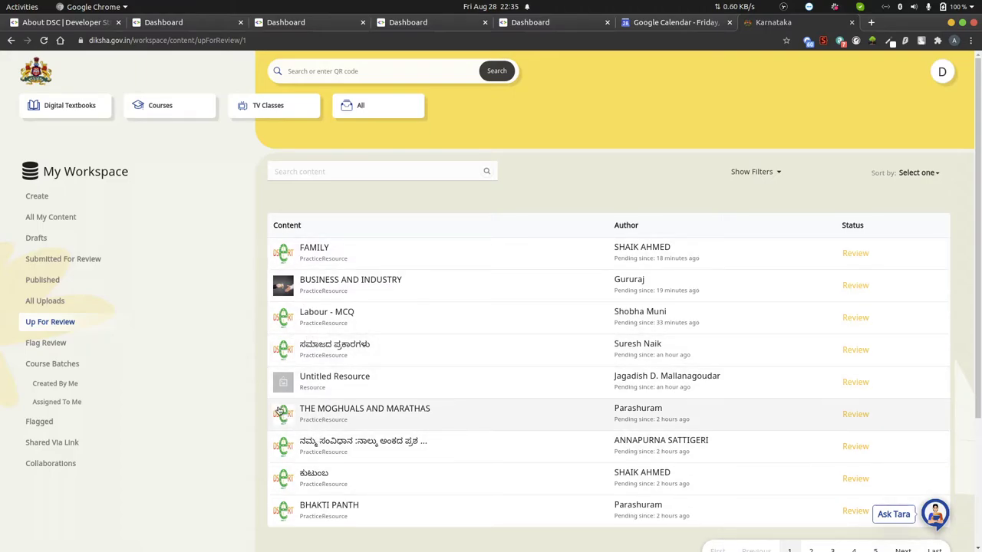
{"action": "left_click", "coordinate": [319, 313]}
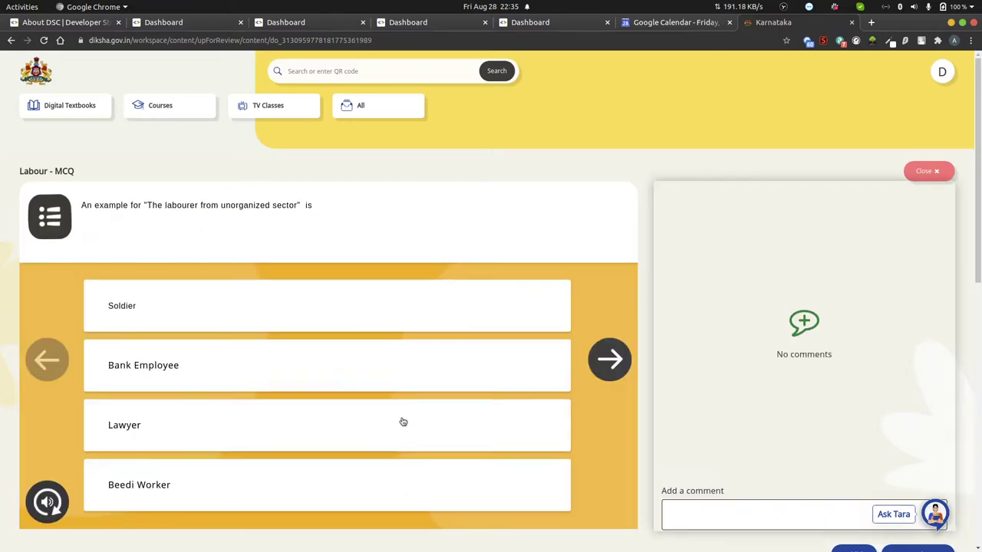
Step: Examine the Labour - MCQ preview, description and content information, including its class, subject, licence terms and keywords
{"action": "scroll", "coordinate": [401, 422], "scroll_direction": "down", "scroll_amount": 1}
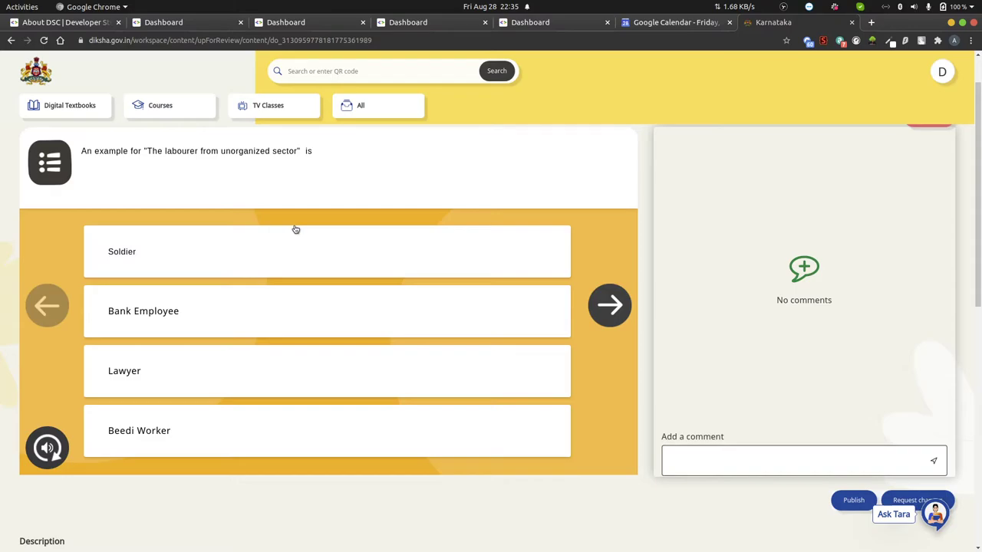
{"action": "scroll", "coordinate": [311, 395], "scroll_direction": "down", "scroll_amount": 5}
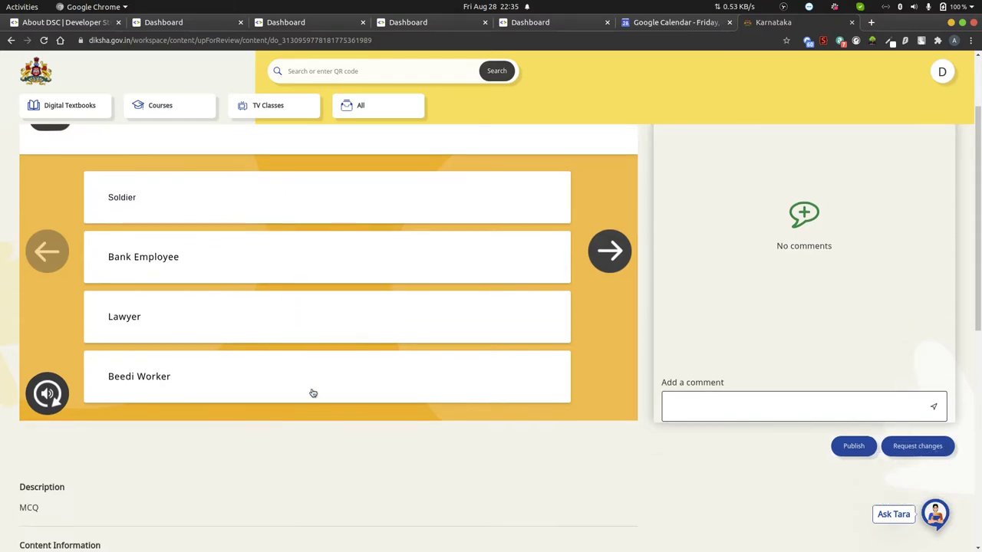
{"action": "scroll", "coordinate": [311, 394], "scroll_direction": "down", "scroll_amount": 5}
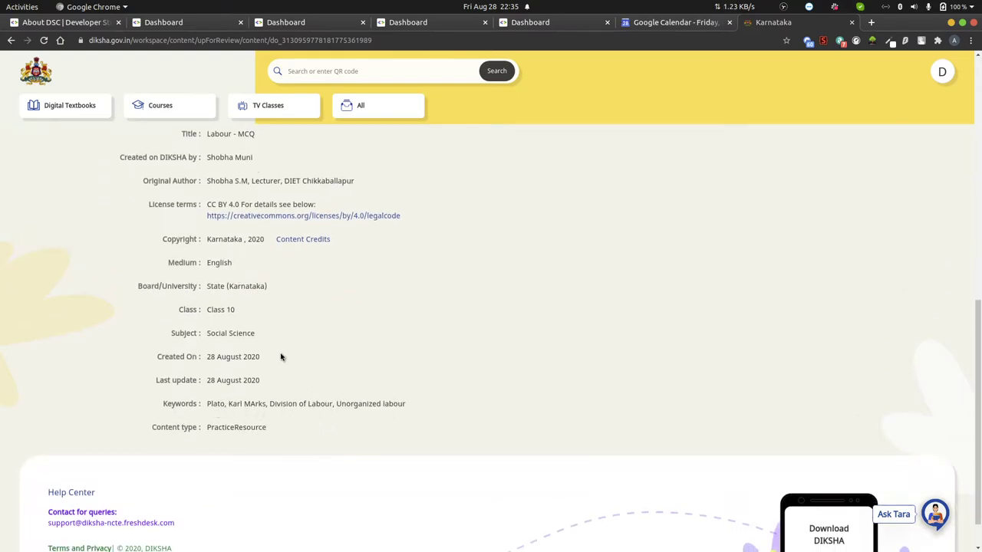
{"action": "scroll", "coordinate": [390, 403], "scroll_direction": "up", "scroll_amount": 10}
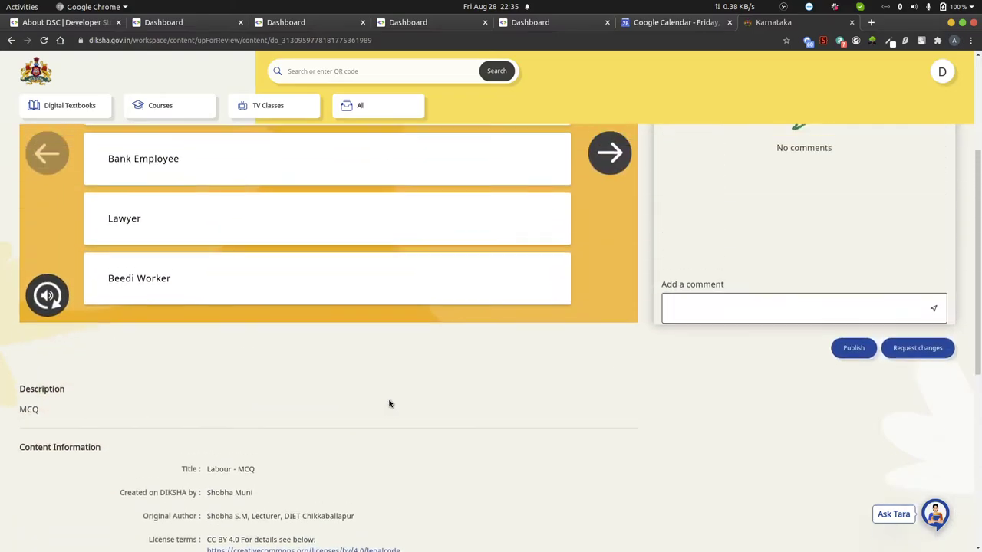
{"action": "scroll", "coordinate": [321, 490], "scroll_direction": "down", "scroll_amount": 6}
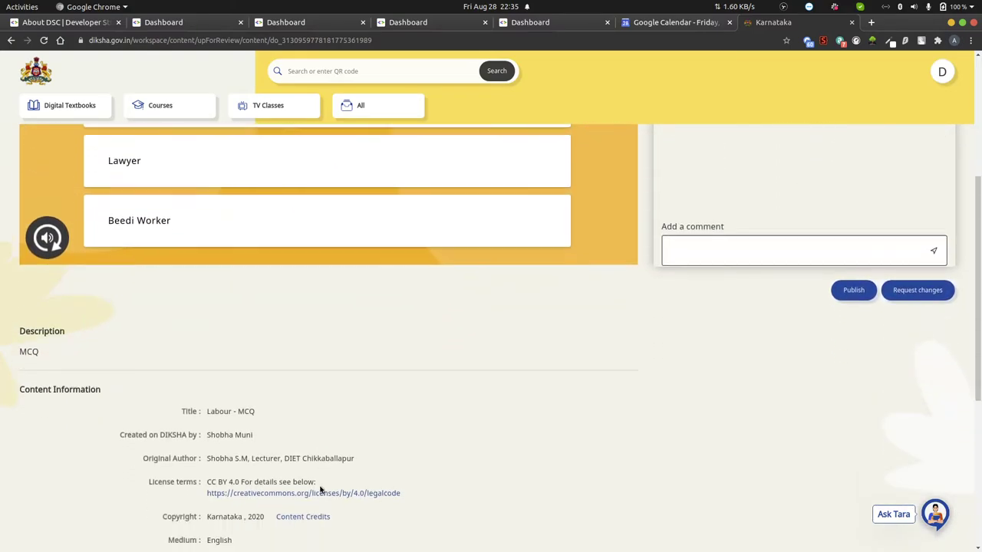
{"action": "scroll", "coordinate": [320, 489], "scroll_direction": "down", "scroll_amount": 2}
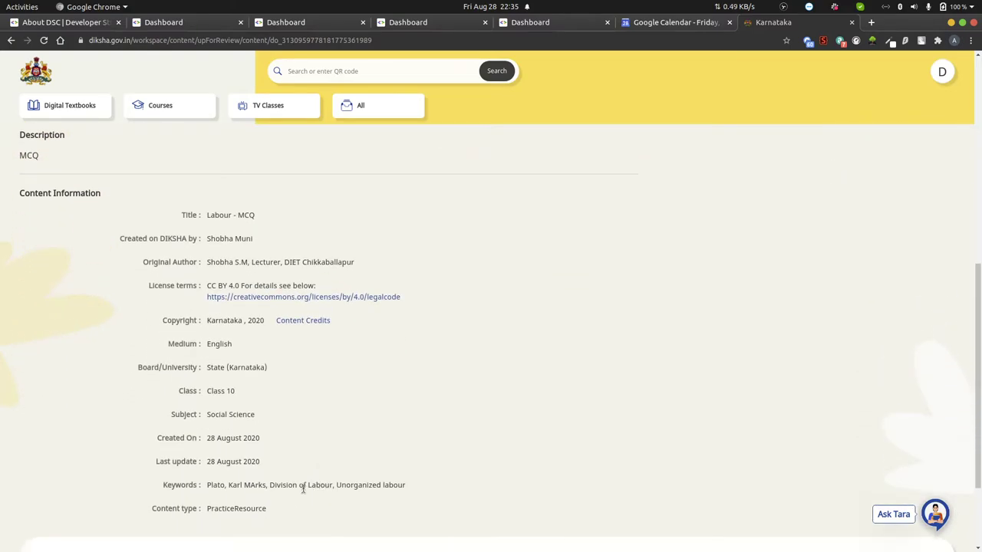
{"action": "left_click", "coordinate": [274, 529]}
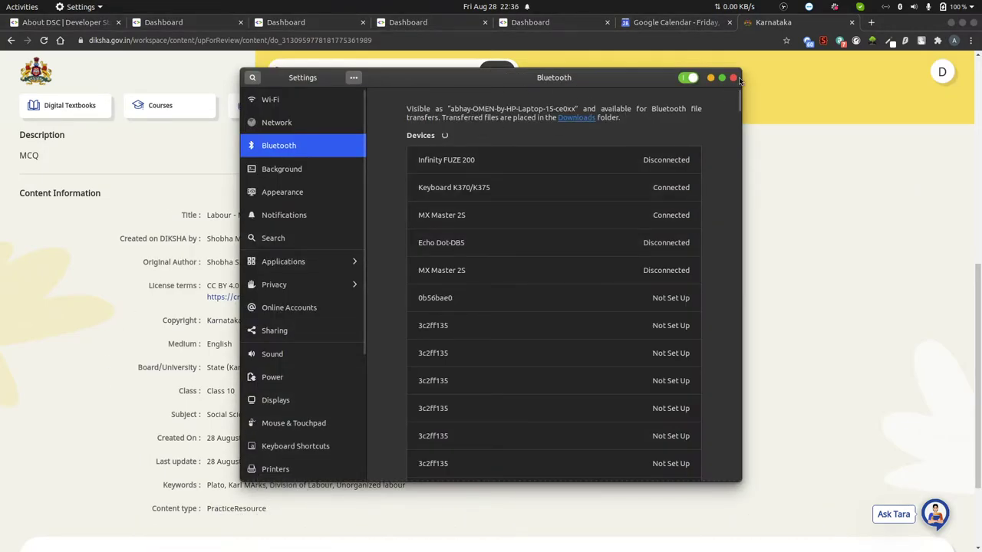
{"action": "left_click", "coordinate": [710, 78]}
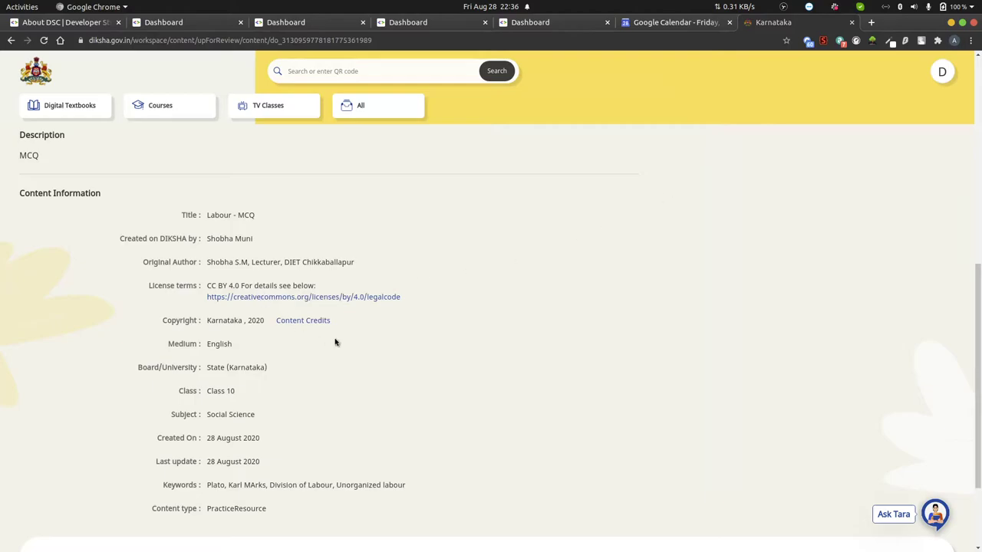
Step: Answer the preview question about a labourer from the unorganized sector with Beedi Worker and advance to the following question
{"action": "scroll", "coordinate": [335, 342], "scroll_direction": "up", "scroll_amount": 5}
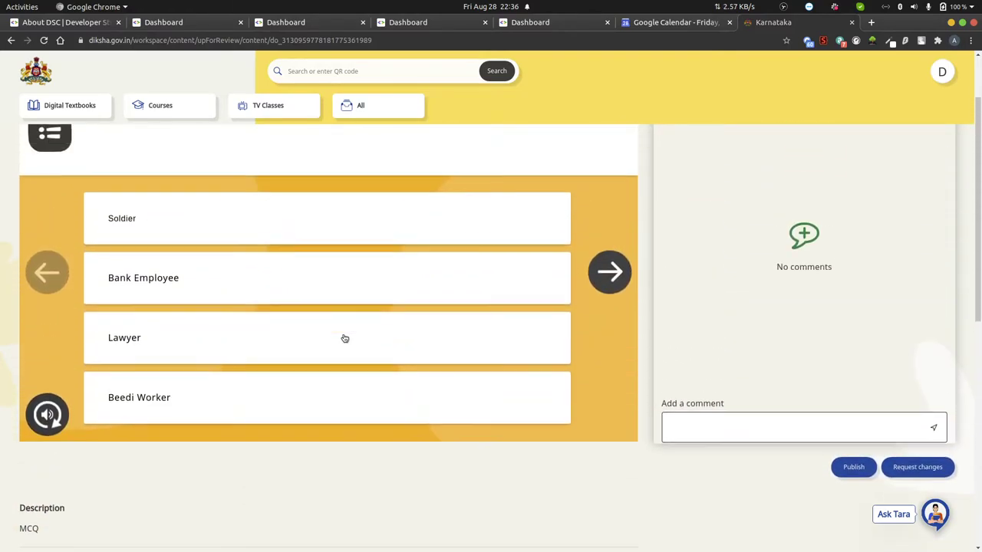
{"action": "scroll", "coordinate": [238, 337], "scroll_direction": "up", "scroll_amount": 2}
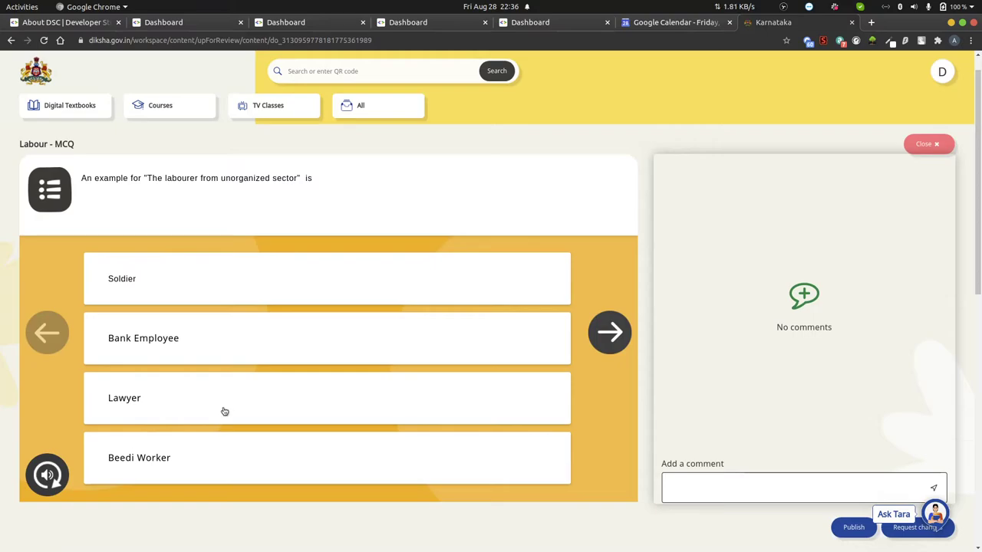
{"action": "left_click", "coordinate": [164, 459]}
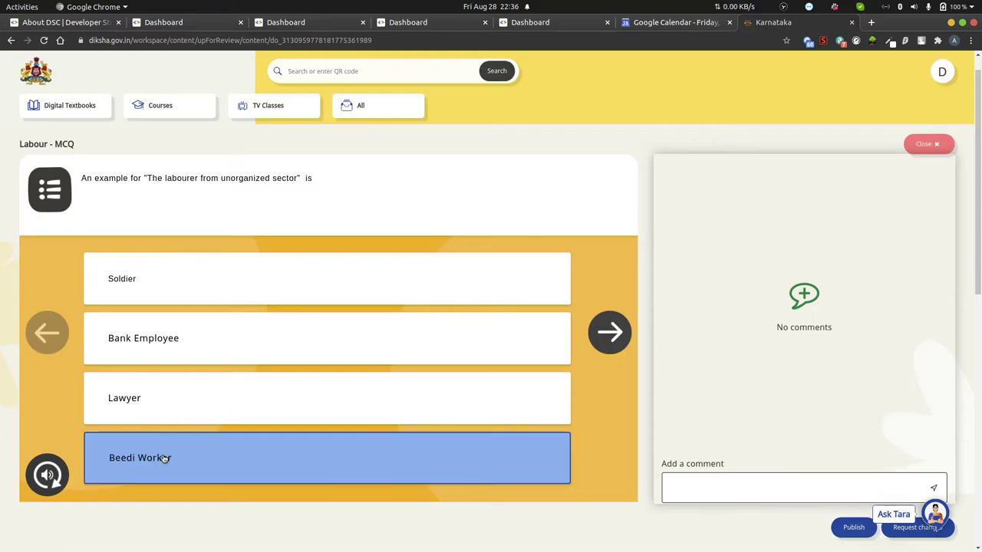
{"action": "left_click", "coordinate": [609, 336]}
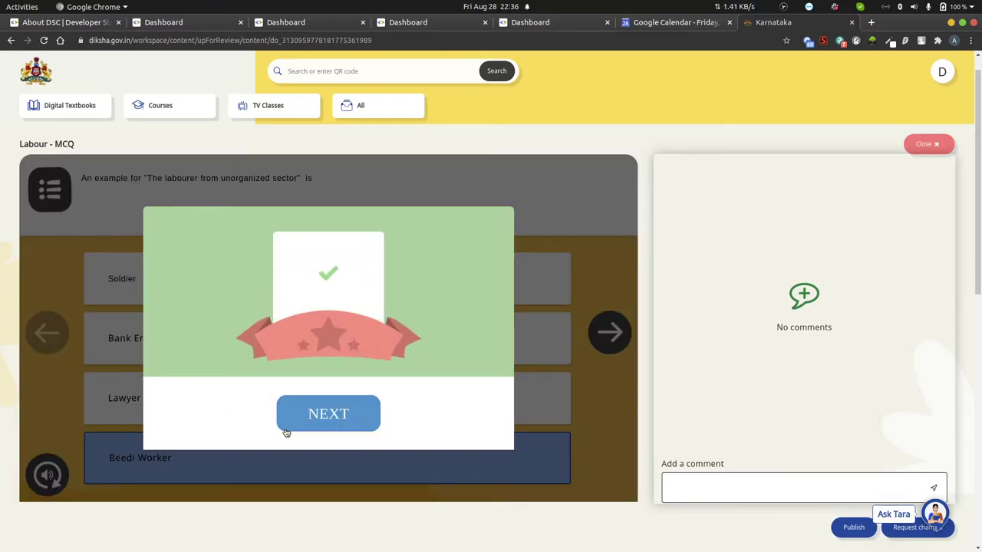
{"action": "left_click", "coordinate": [328, 415]}
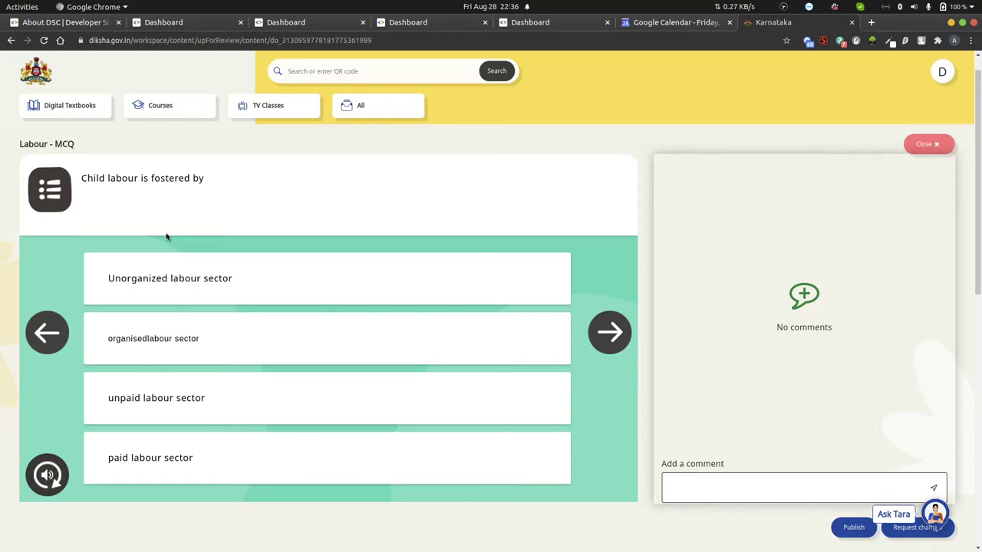
Step: Answer the child labour question with Unorganized labour sector and the artist question with Labour without pay, advancing after each
{"action": "left_click", "coordinate": [140, 291]}
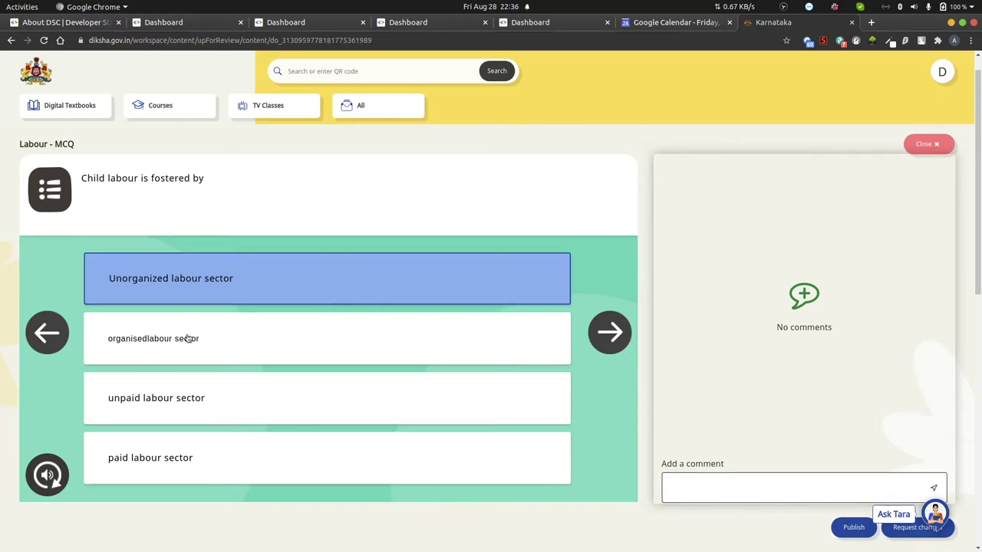
{"action": "left_click", "coordinate": [604, 342]}
{"action": "left_click", "coordinate": [327, 414]}
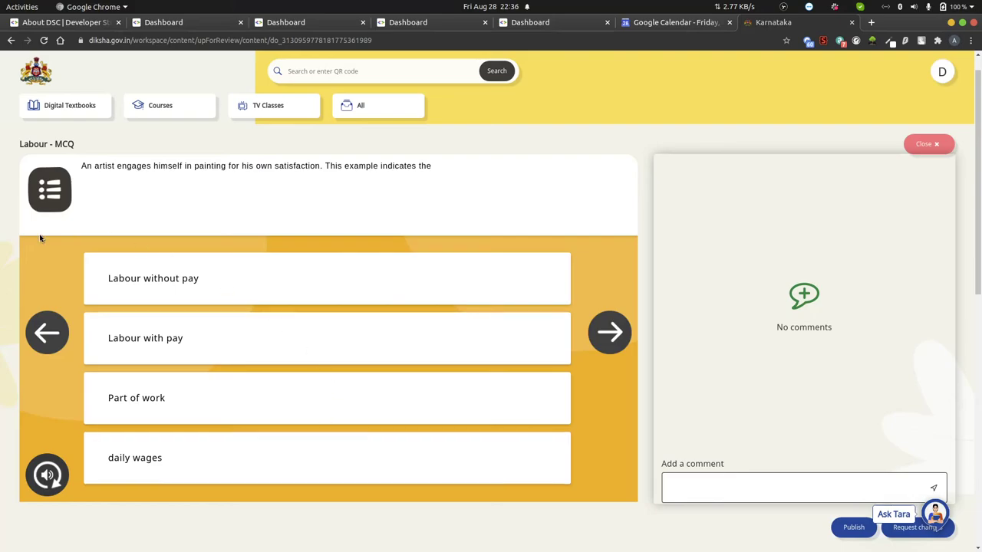
{"action": "left_click", "coordinate": [166, 289]}
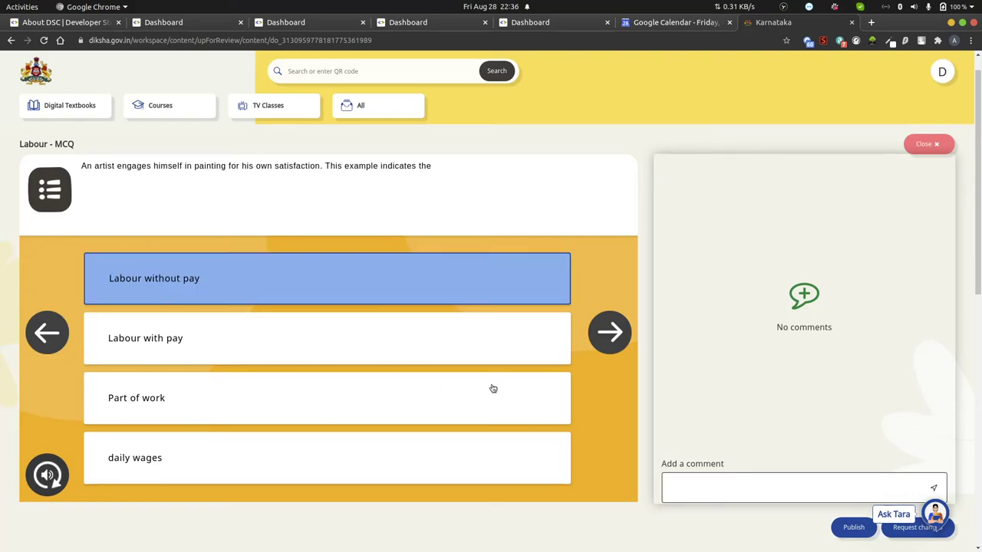
{"action": "left_click", "coordinate": [609, 332]}
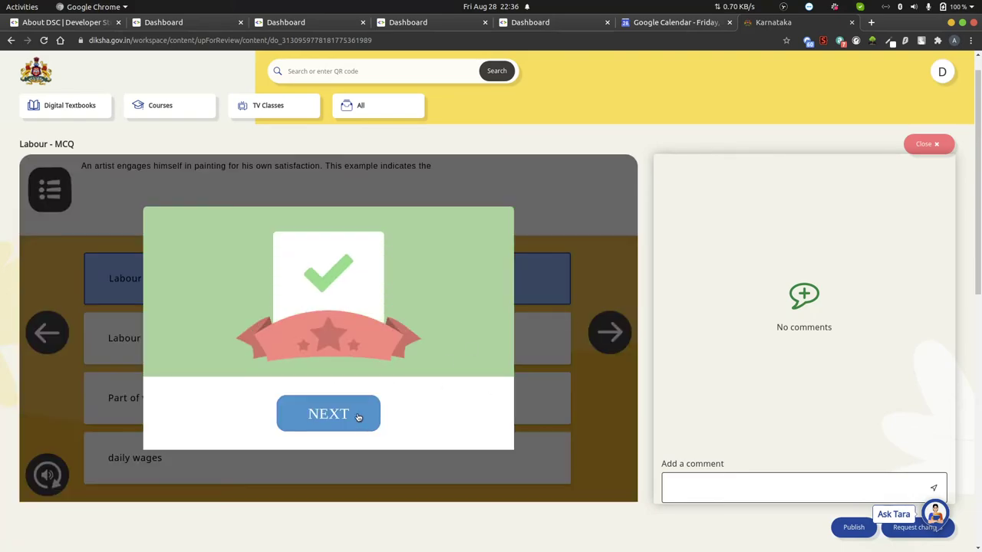
{"action": "left_click", "coordinate": [359, 415]}
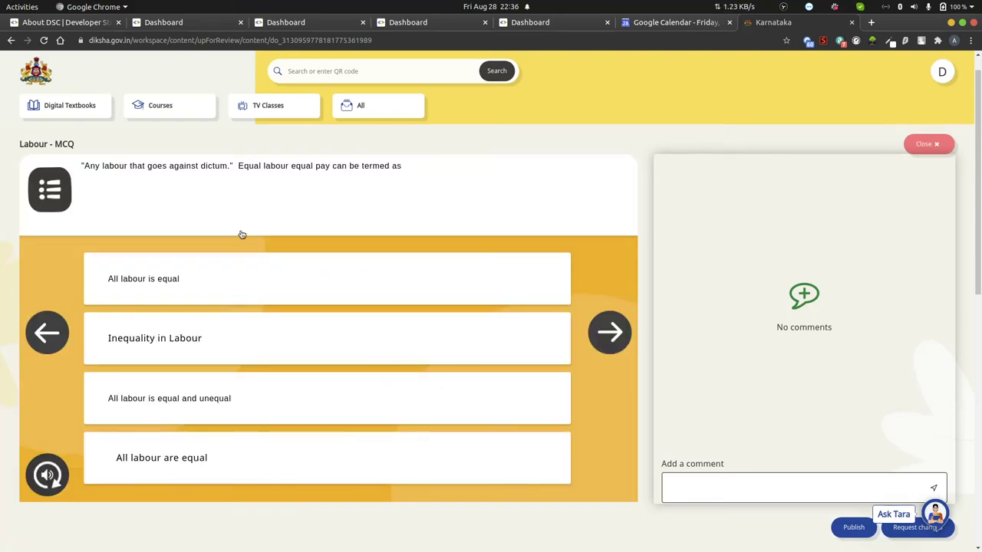
Step: Answer the equal pay question with Inequality in Labour and the less skilled workers quotation with Karl Marx, advancing after each
{"action": "left_click", "coordinate": [155, 342]}
{"action": "left_click", "coordinate": [615, 343]}
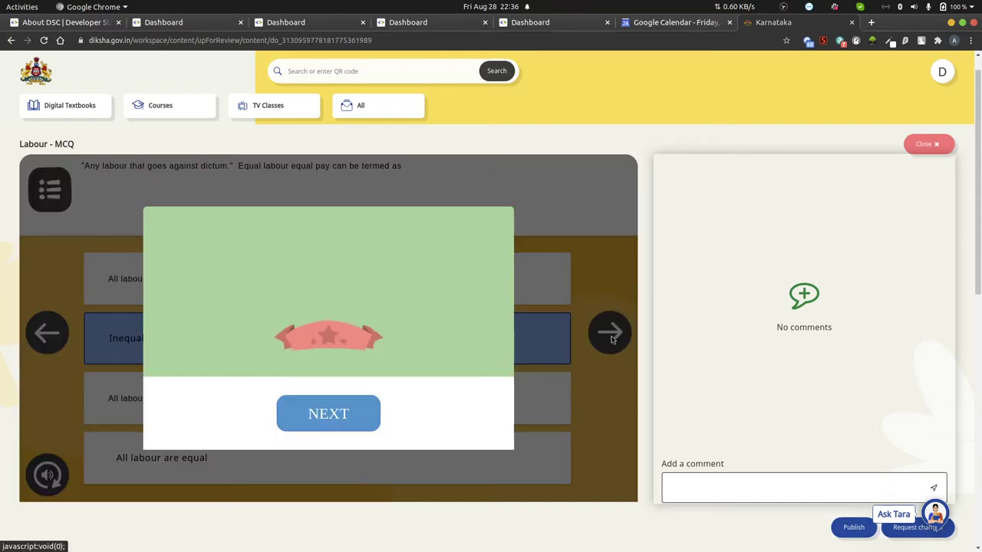
{"action": "left_click", "coordinate": [336, 414]}
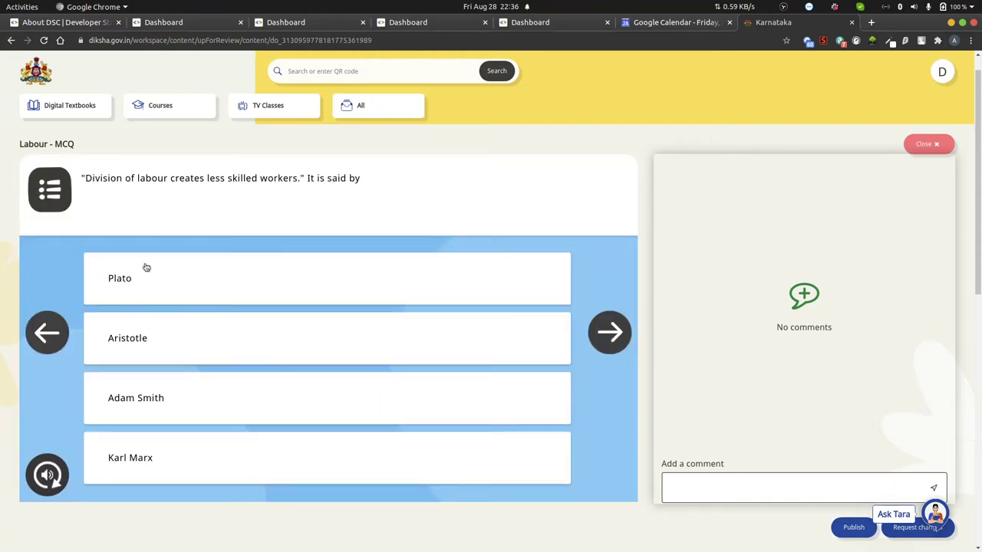
{"action": "left_click", "coordinate": [145, 460]}
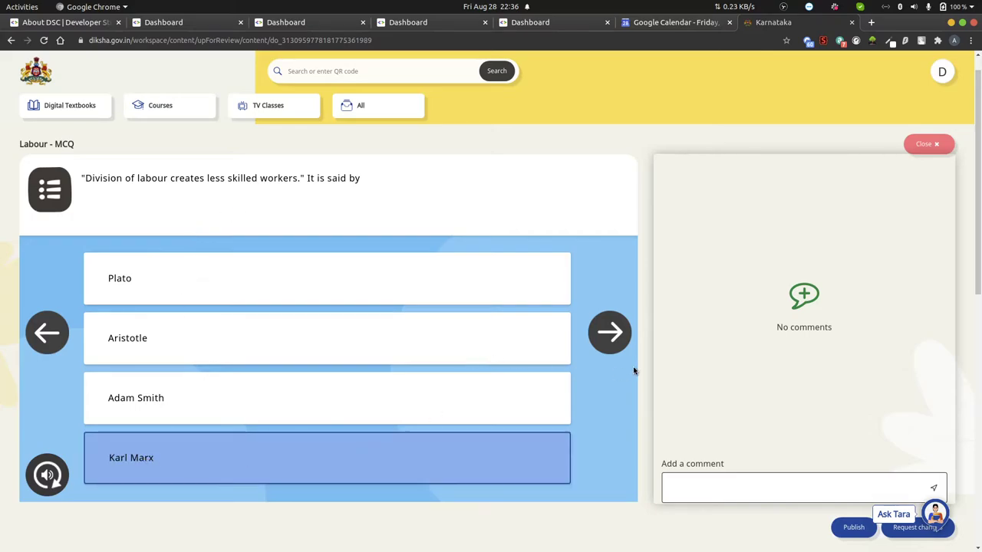
{"action": "left_click", "coordinate": [608, 335]}
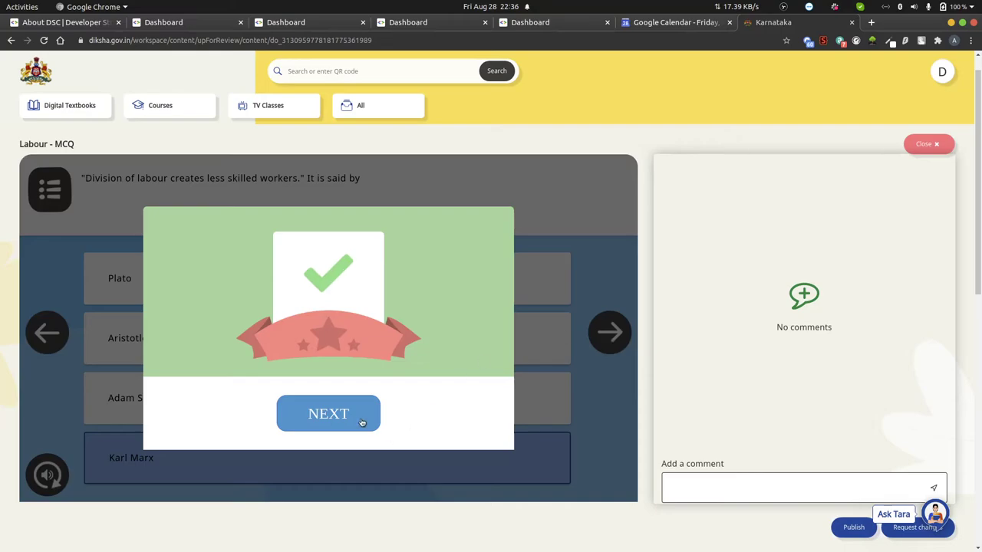
{"action": "left_click", "coordinate": [354, 419]}
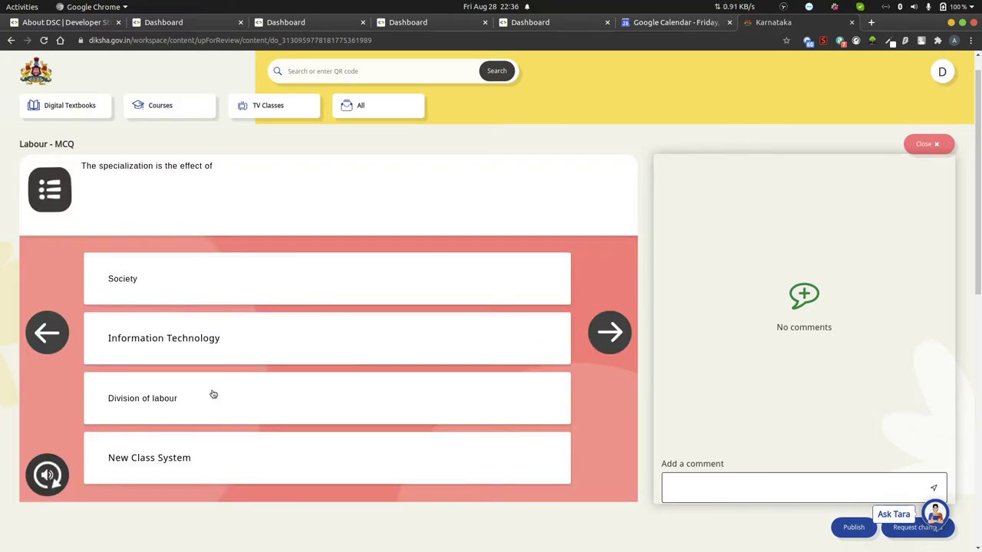
Step: Answer the specialization question with Division of labour and the "Republic" author question with Plato, then advance to the completion page
{"action": "left_click", "coordinate": [161, 399]}
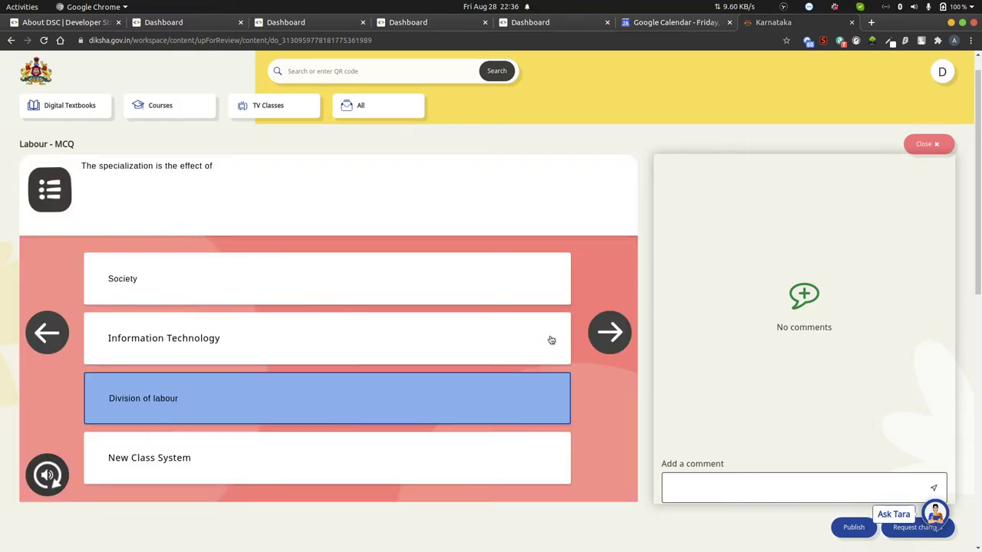
{"action": "left_click", "coordinate": [606, 333]}
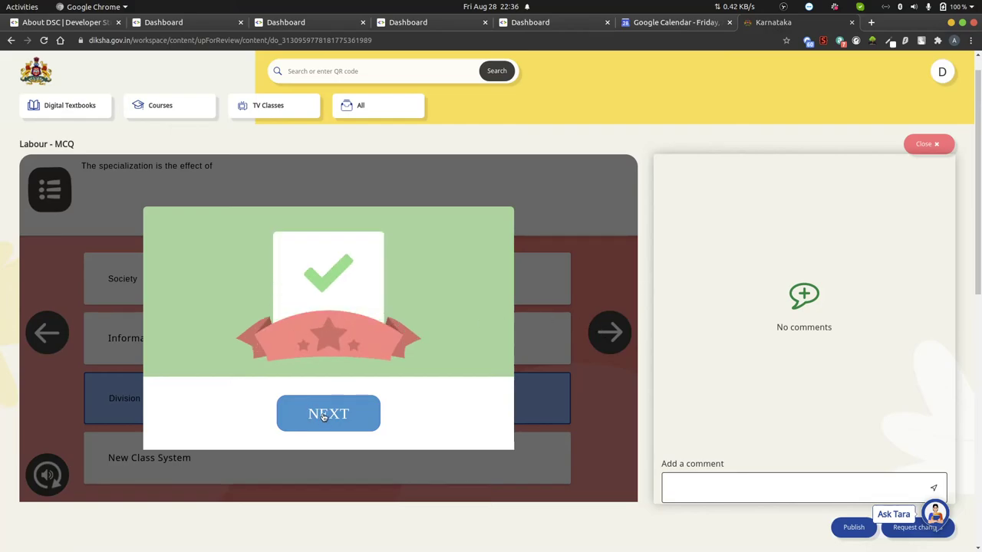
{"action": "left_click", "coordinate": [316, 414]}
{"action": "left_click", "coordinate": [121, 345]}
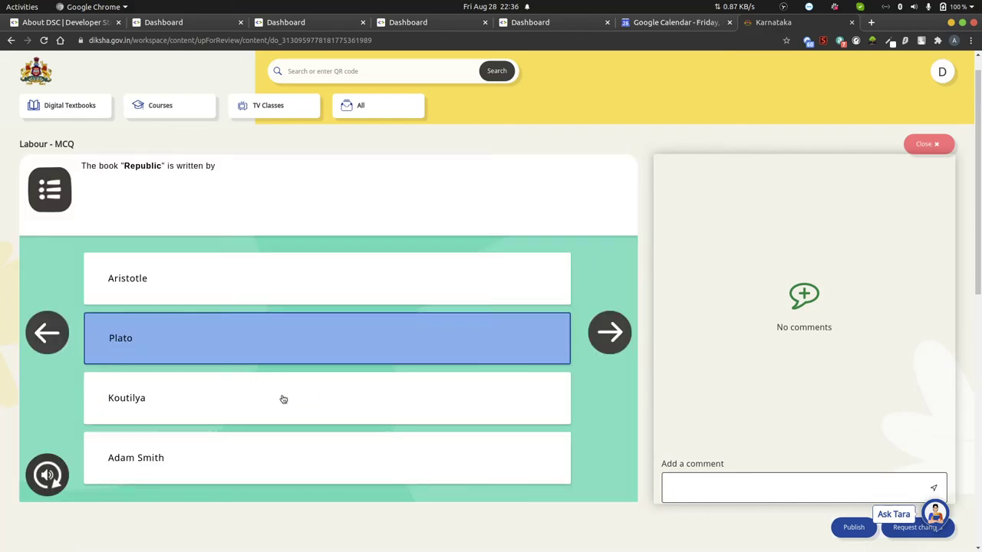
{"action": "left_click", "coordinate": [603, 333]}
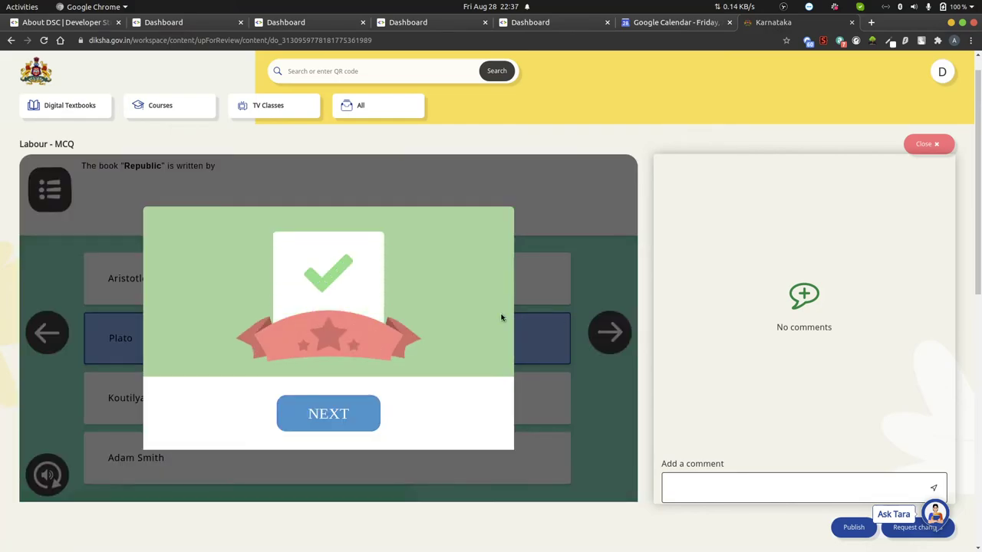
{"action": "left_click", "coordinate": [313, 415]}
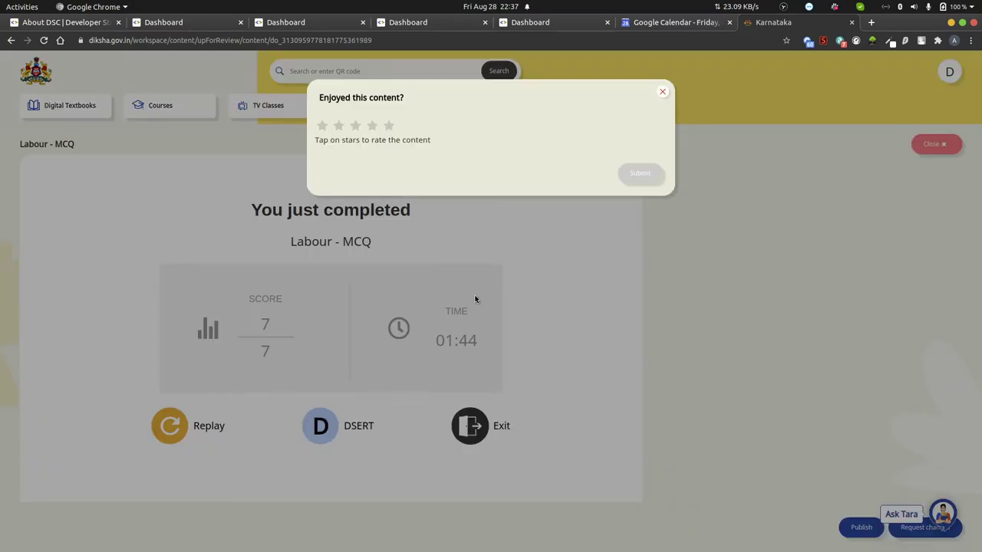
Step: Dismiss the content rating prompt and open the publishing checklist for Labour - MCQ
{"action": "left_click", "coordinate": [663, 94]}
{"action": "scroll", "coordinate": [727, 381], "scroll_direction": "down", "scroll_amount": 1}
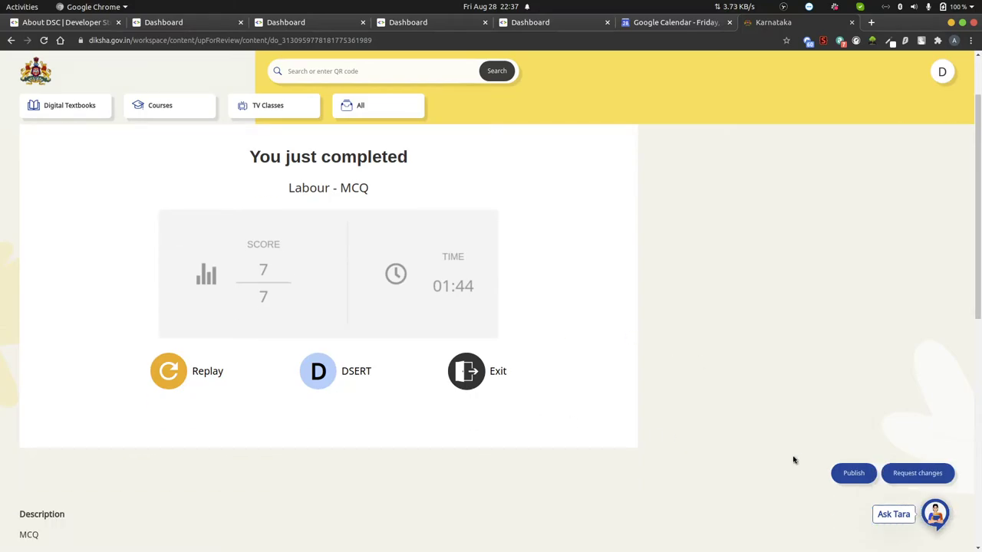
{"action": "left_click", "coordinate": [854, 473]}
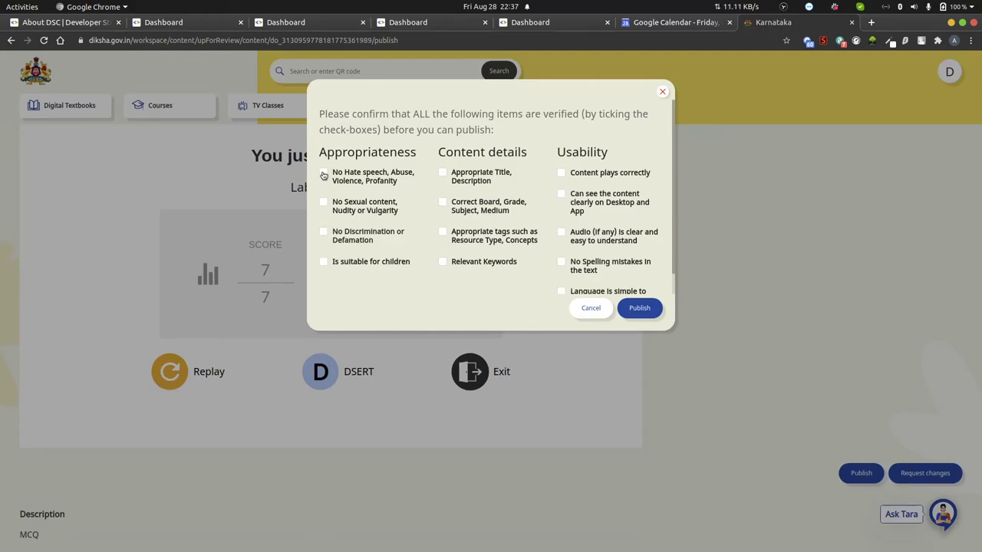
Step: Mark all four Appropriateness items and all four Content details items as verified in the publishing checklist
{"action": "left_click", "coordinate": [323, 174]}
{"action": "left_click", "coordinate": [322, 202]}
{"action": "left_click", "coordinate": [323, 232]}
{"action": "left_click", "coordinate": [323, 261]}
{"action": "left_click", "coordinate": [443, 172]}
{"action": "left_click", "coordinate": [443, 202]}
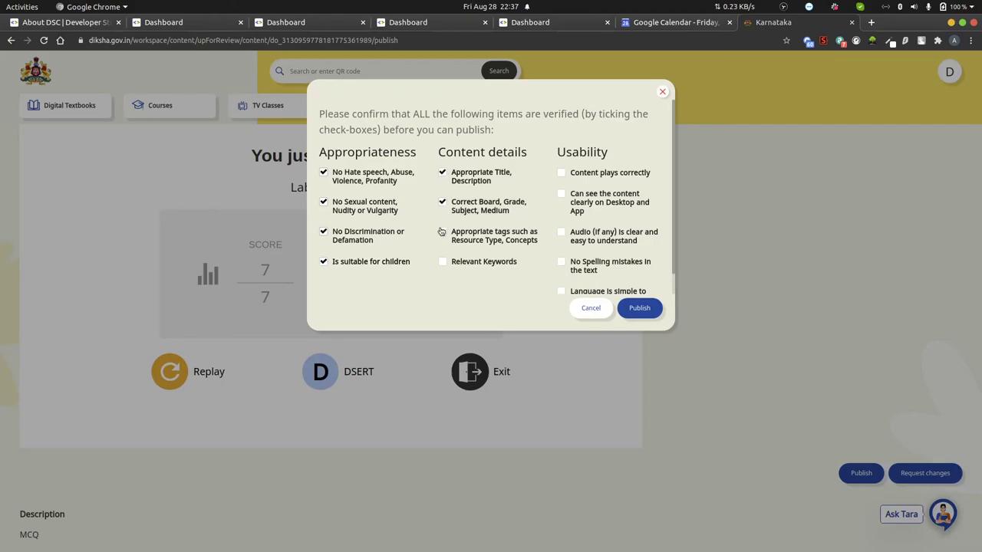
{"action": "left_click", "coordinate": [442, 232]}
{"action": "left_click", "coordinate": [443, 261]}
Step: Mark all five Usability items as verified, from content playback to simple language, and publish Labour - MCQ
{"action": "left_click", "coordinate": [560, 173]}
{"action": "left_click", "coordinate": [561, 194]}
{"action": "left_click", "coordinate": [561, 233]}
{"action": "left_click", "coordinate": [561, 263]}
{"action": "left_click", "coordinate": [561, 292]}
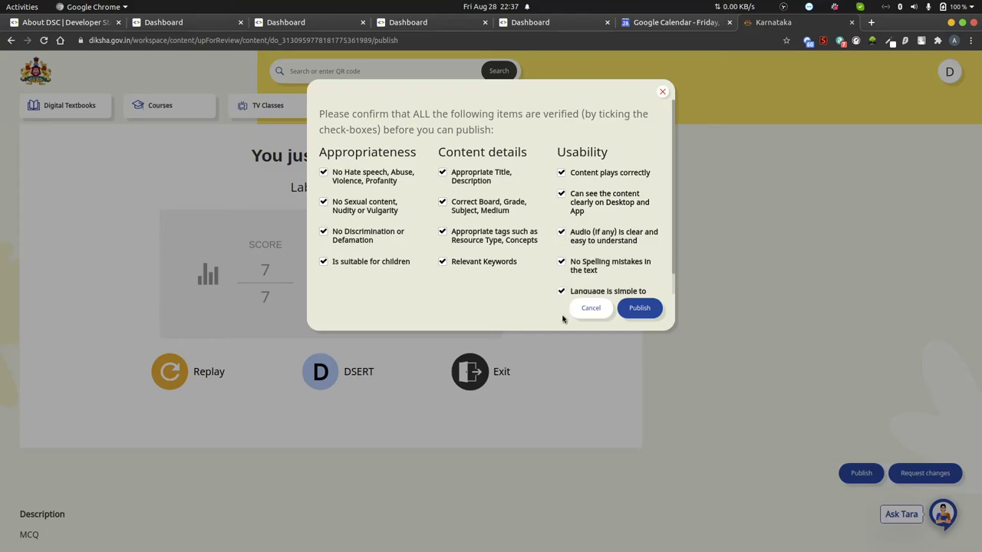
{"action": "left_click", "coordinate": [639, 309]}
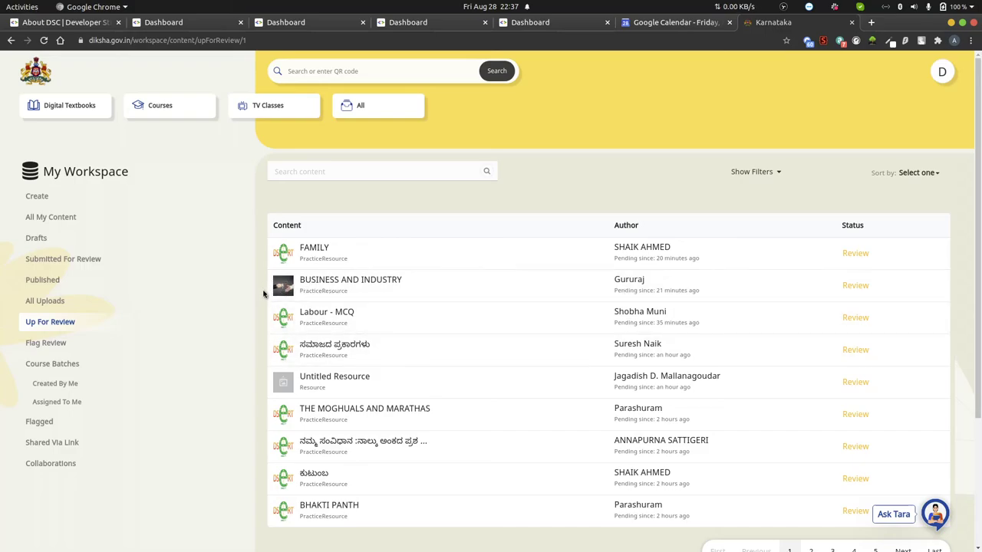
Step: Open the BUSINESS AND INDUSTRY practice resource for review and start a change request with Other Issue(s) as the reason
{"action": "left_click", "coordinate": [318, 288]}
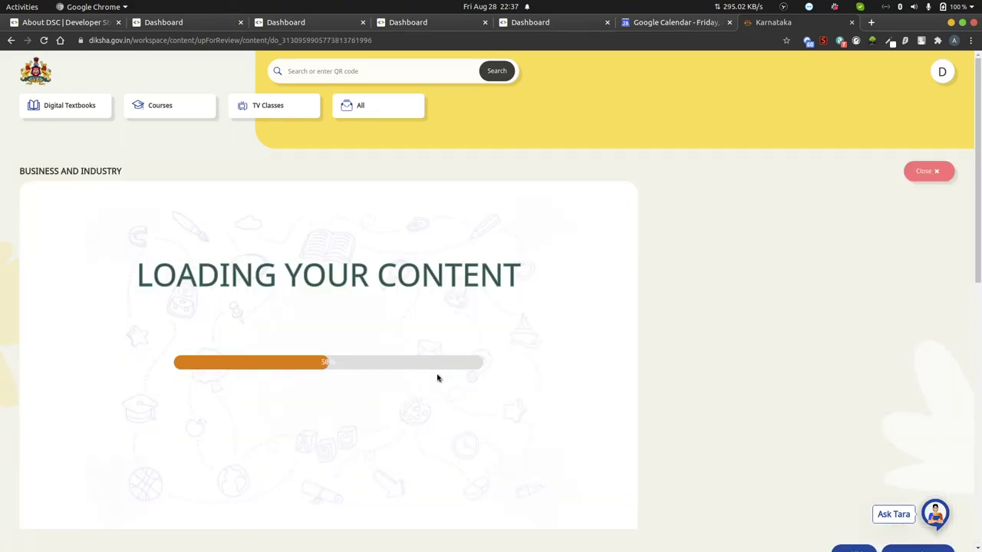
{"action": "scroll", "coordinate": [468, 389], "scroll_direction": "down", "scroll_amount": 2}
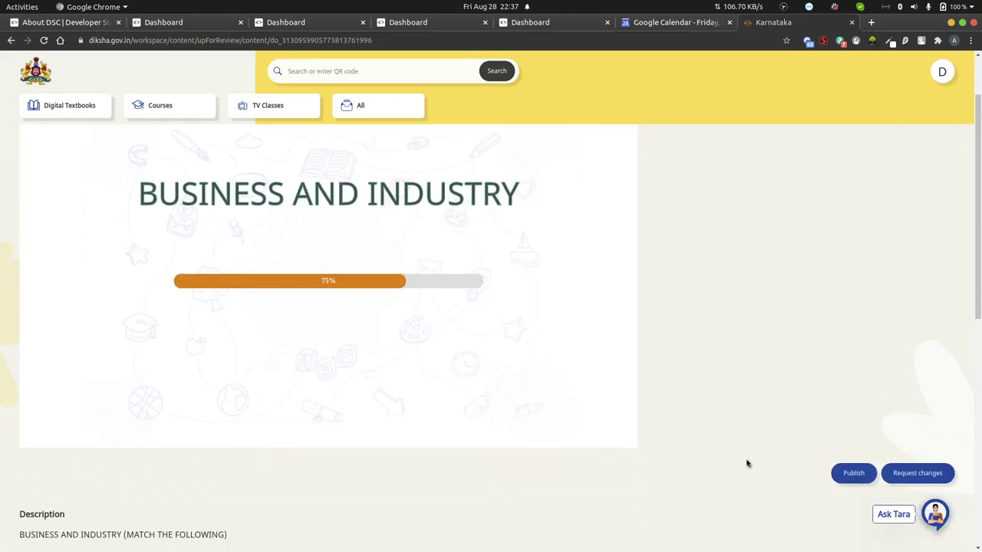
{"action": "left_click", "coordinate": [914, 474]}
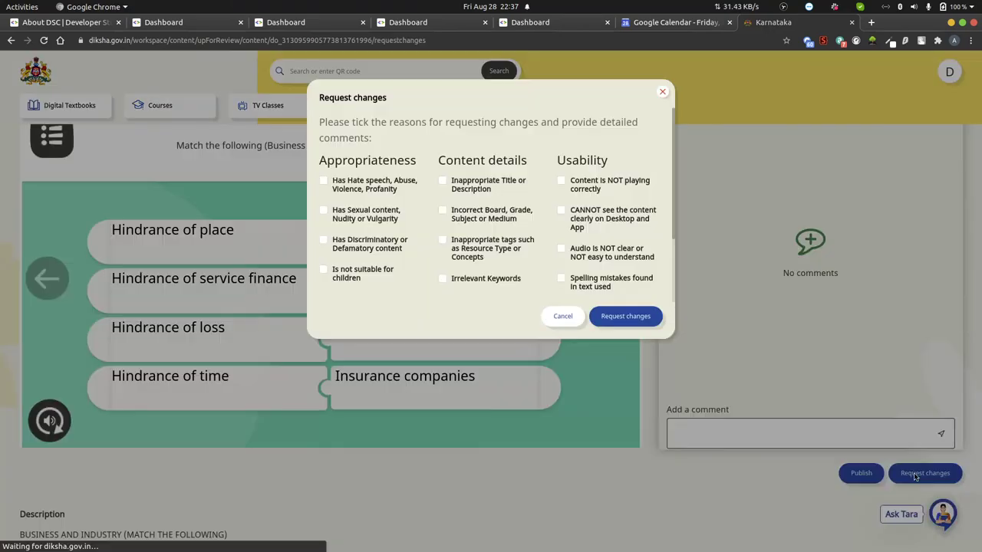
{"action": "scroll", "coordinate": [396, 244], "scroll_direction": "down", "scroll_amount": 2}
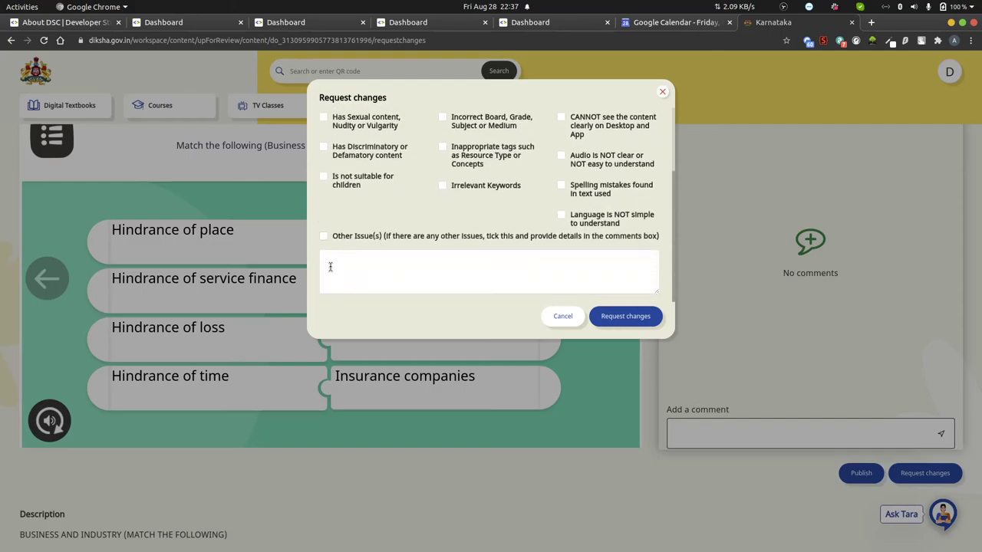
{"action": "left_click", "coordinate": [323, 235]}
Step: Enter the comment "Please change the content Icon with DSERT-Econtent logo" and submit the change request
{"action": "left_click", "coordinate": [333, 261]}
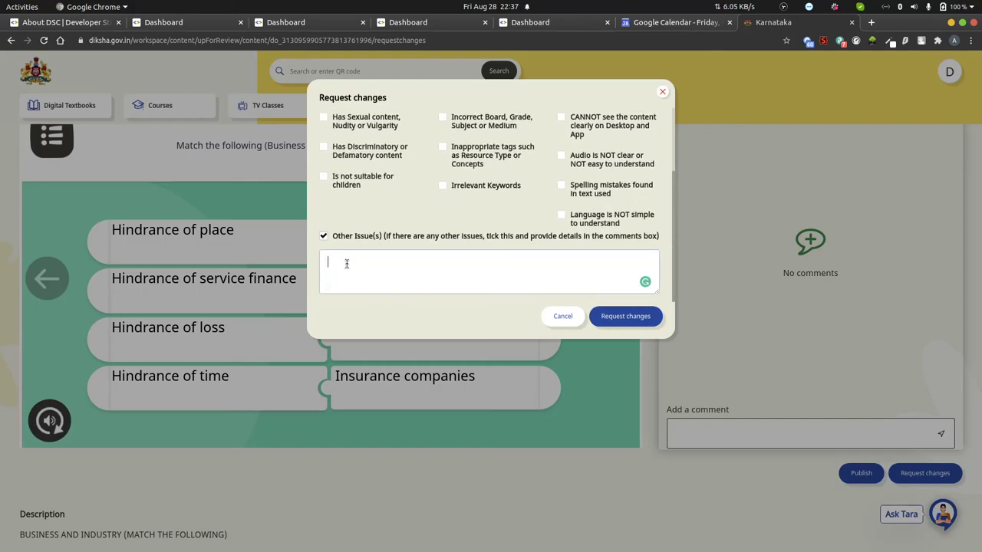
{"action": "type", "text": "Please change the content ICO"}
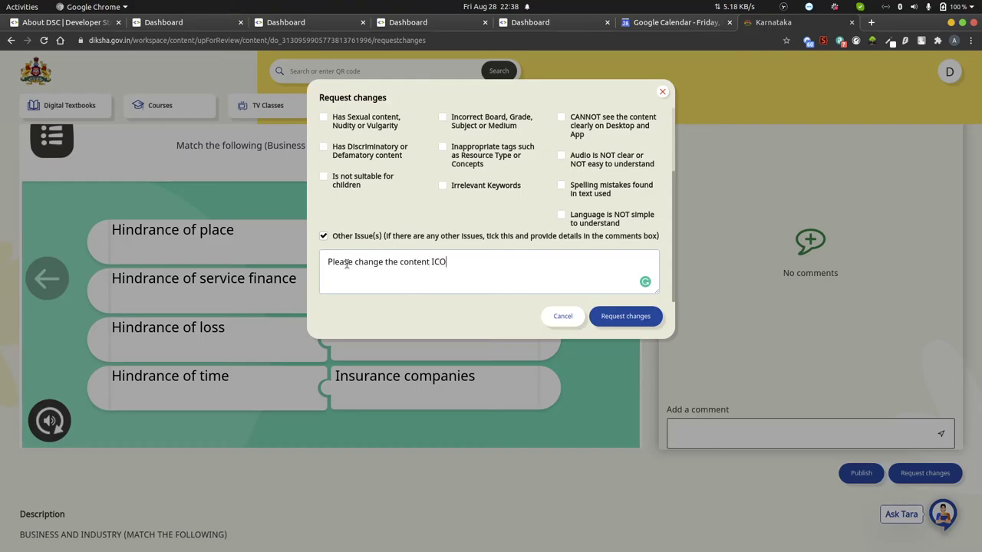
{"action": "type", "text": "n with DSERT-Eco"}
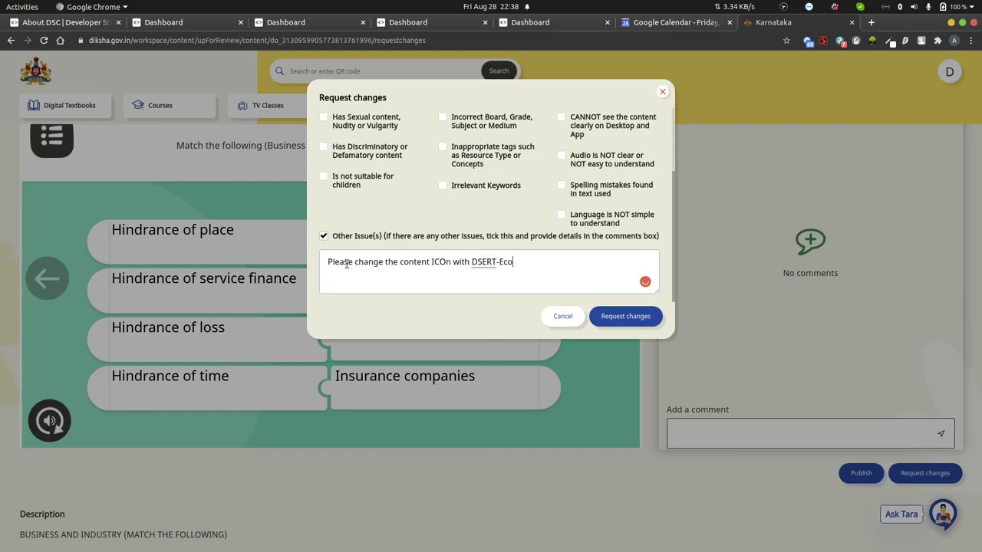
{"action": "type", "text": "ntent logo"}
{"action": "left_click_drag", "start_coordinate": [448, 261], "coordinate": [434, 261]}
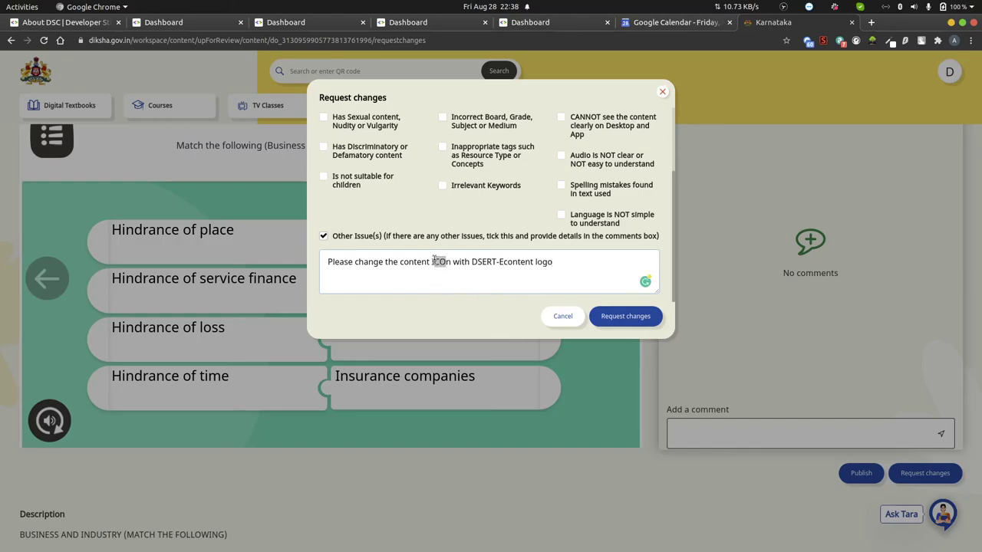
{"action": "type", "text": "co"}
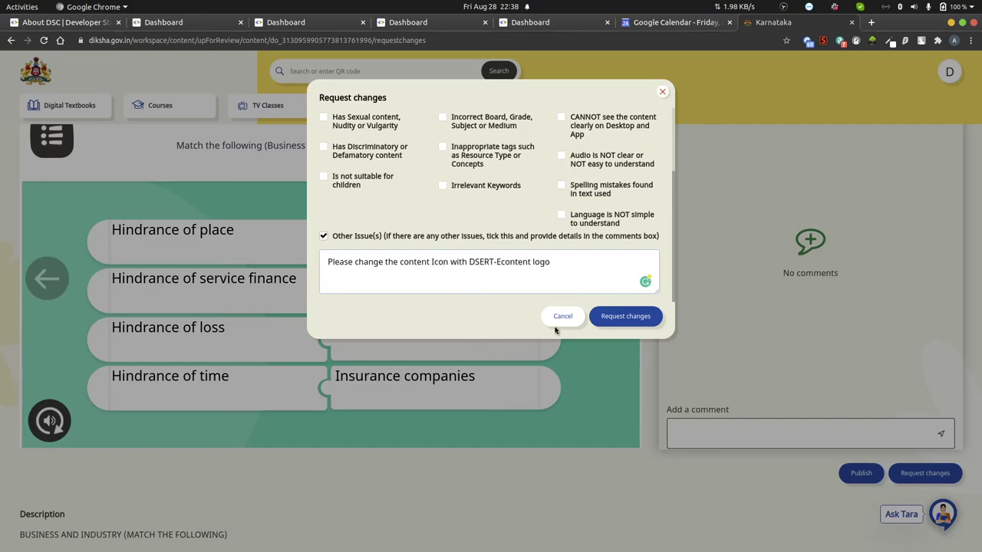
{"action": "left_click", "coordinate": [622, 316]}
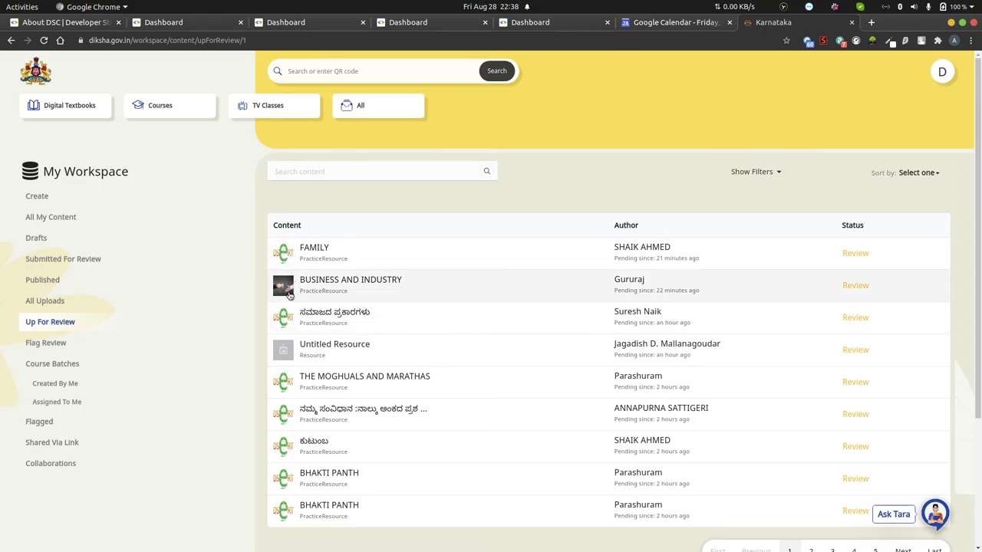
{"action": "scroll", "coordinate": [384, 368], "scroll_direction": "down", "scroll_amount": 4}
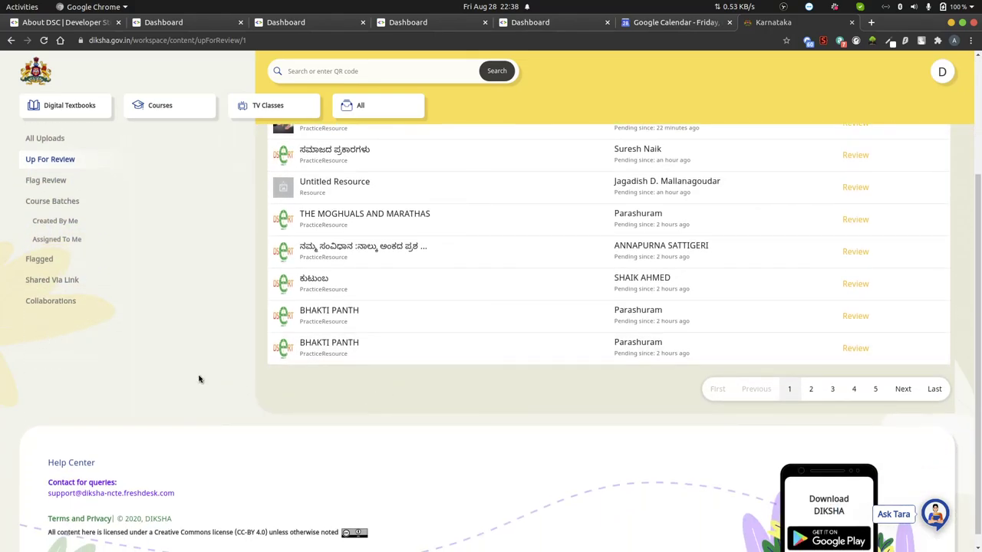
{"action": "scroll", "coordinate": [230, 382], "scroll_direction": "up", "scroll_amount": 1}
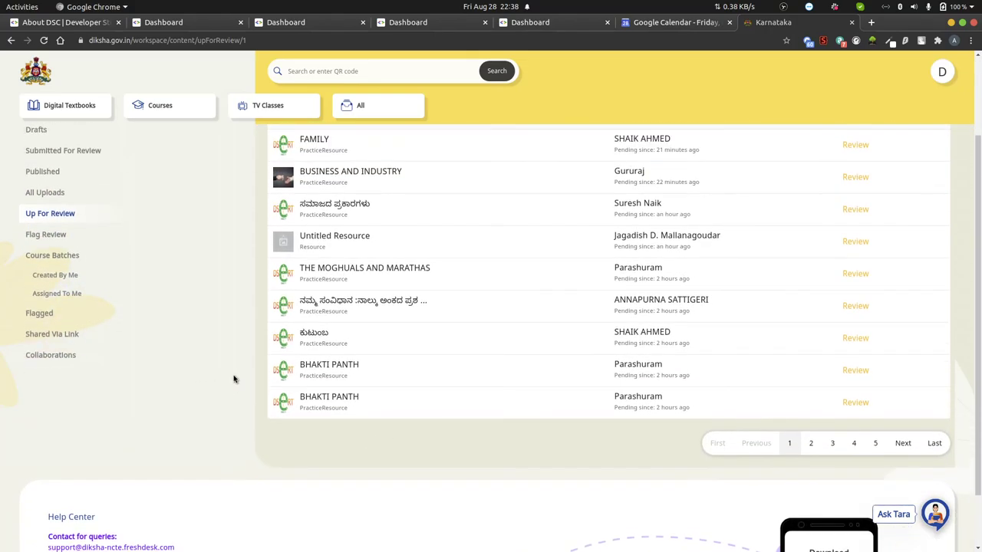